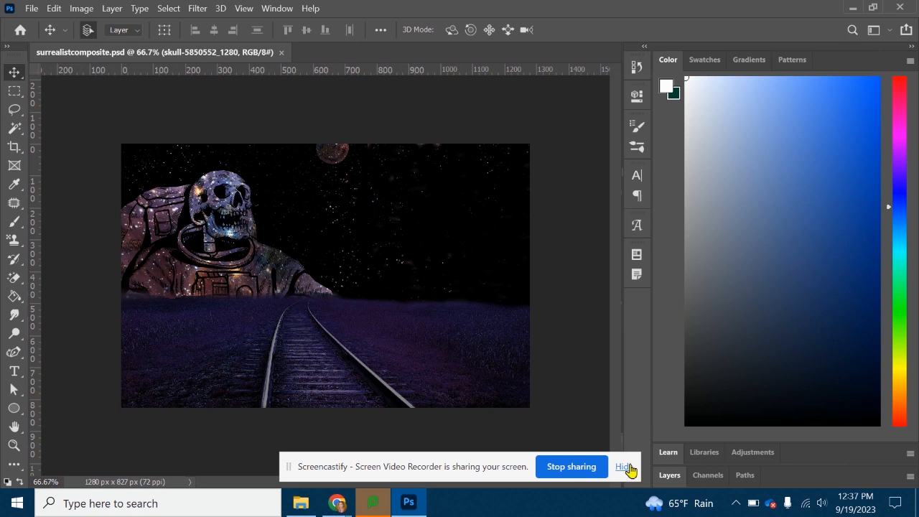
- Expand the layer list of the composite, switch to Chrome and open pixabay.com
{"action": "left_click", "coordinate": [670, 475]}
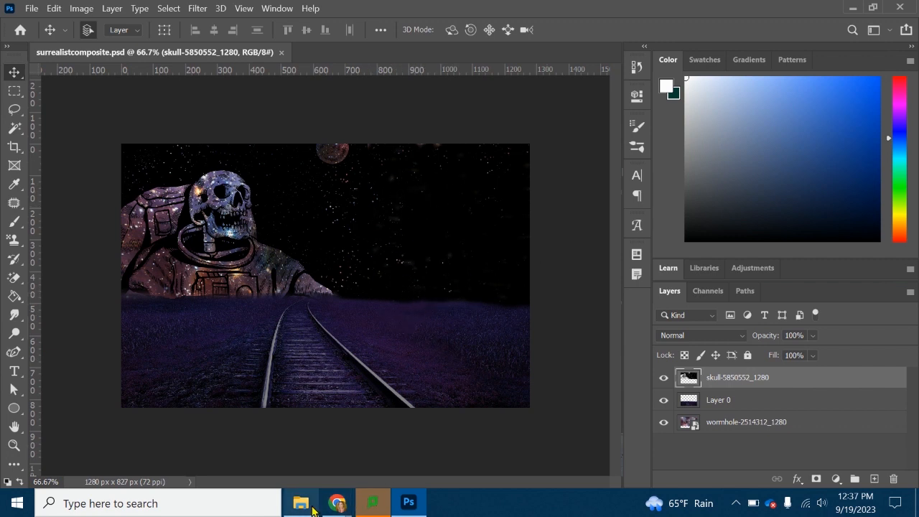
{"action": "mouse_move", "coordinate": [335, 507]}
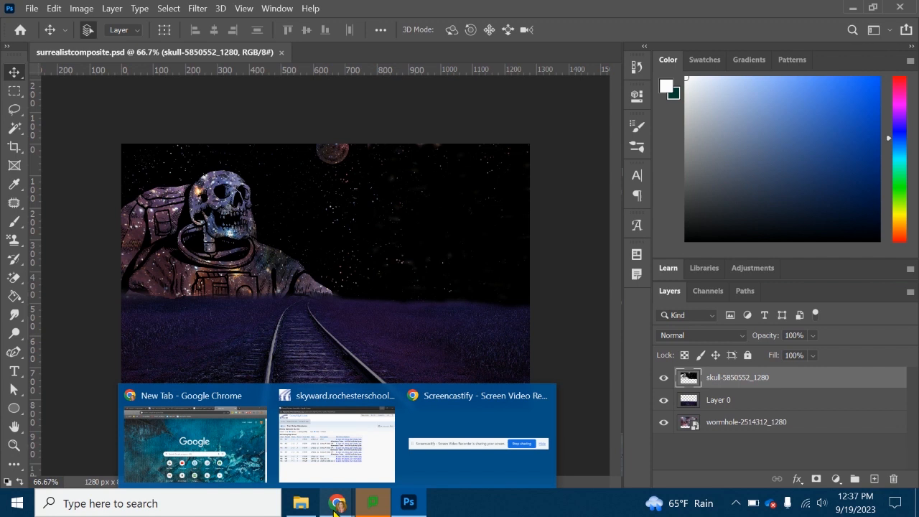
{"action": "left_click", "coordinate": [210, 449]}
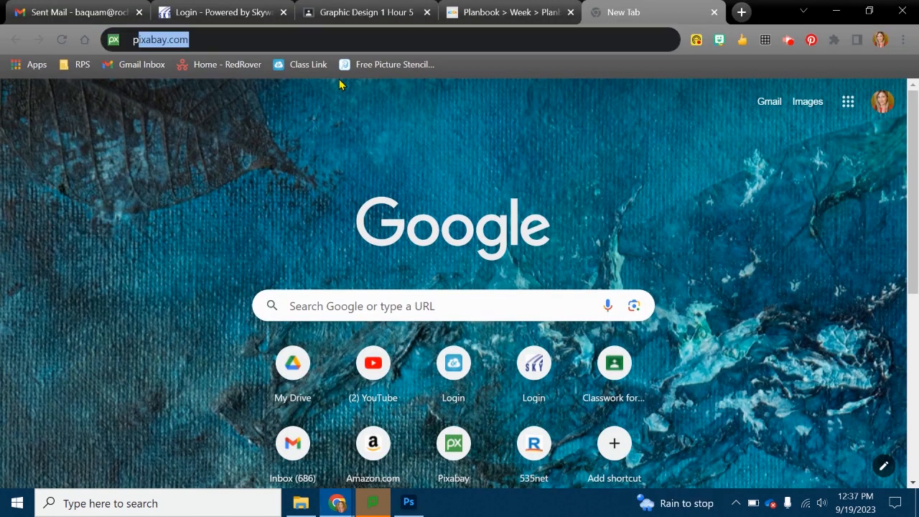
{"action": "type", "text": "pixabay"}
{"action": "key", "text": "Return"}
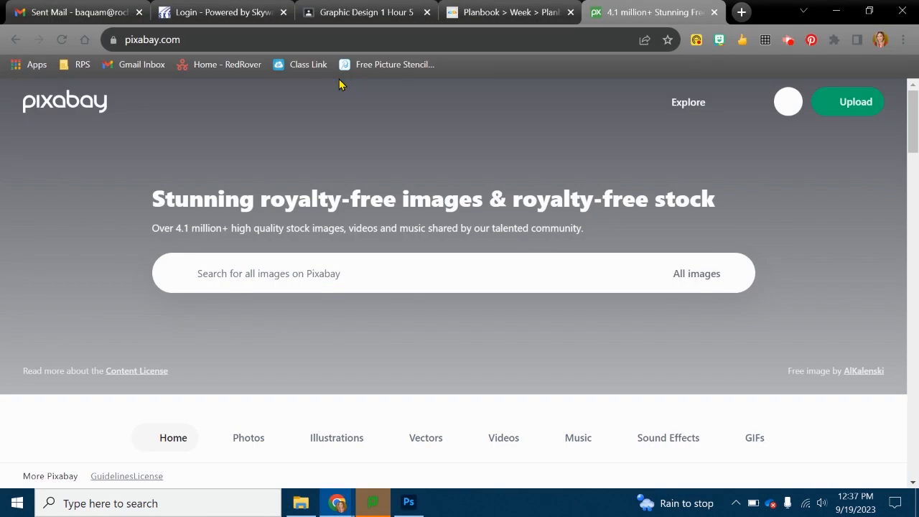
- Search the Pixabay images for "crystals"
{"action": "left_click", "coordinate": [298, 273]}
{"action": "type", "text": "cr"}
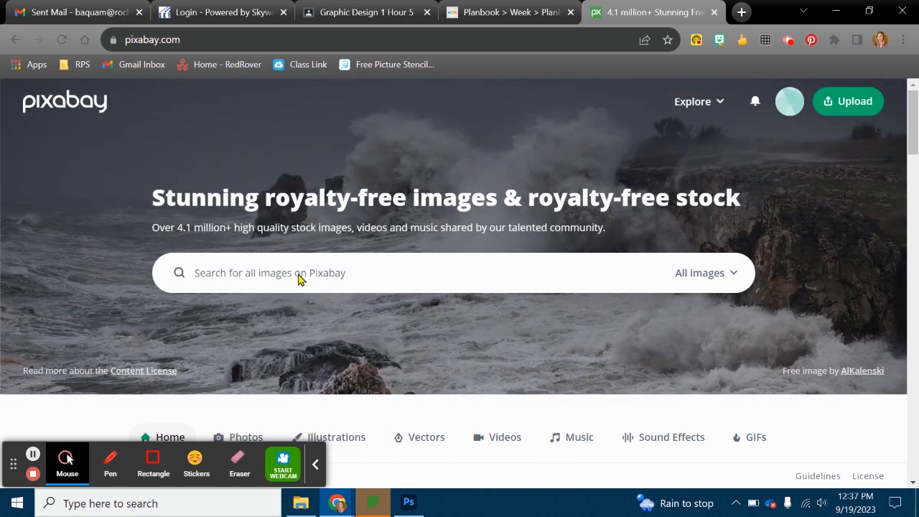
{"action": "left_click", "coordinate": [298, 273]}
{"action": "type", "text": "crystals"}
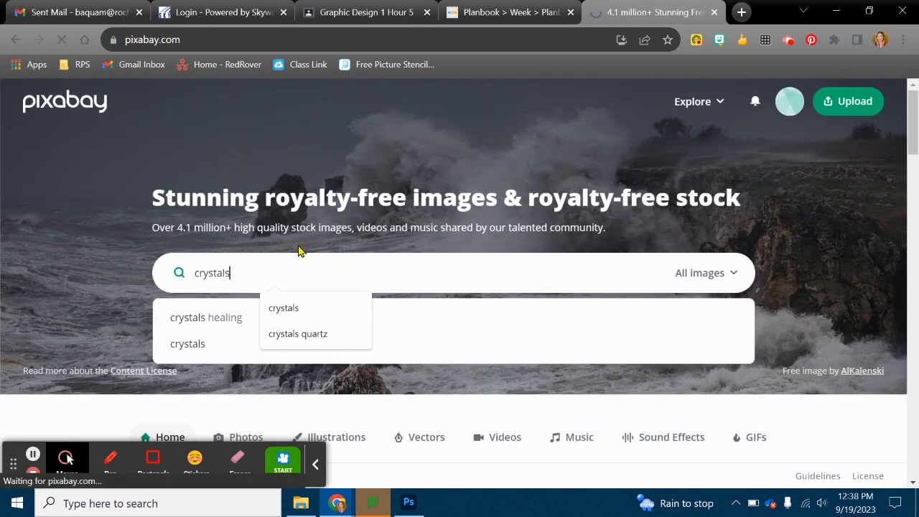
{"action": "key", "text": "Return"}
- Look through the crystals results and open the photo of the single crystal cube on a blue background
{"action": "scroll", "coordinate": [323, 255], "scroll_direction": "down", "scroll_amount": 4}
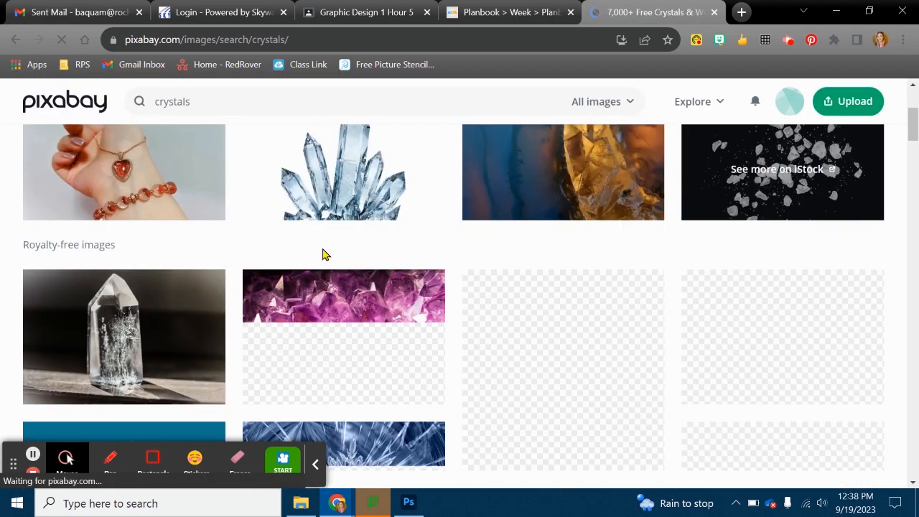
{"action": "scroll", "coordinate": [581, 257], "scroll_direction": "up", "scroll_amount": 2}
{"action": "scroll", "coordinate": [647, 273], "scroll_direction": "down", "scroll_amount": 3}
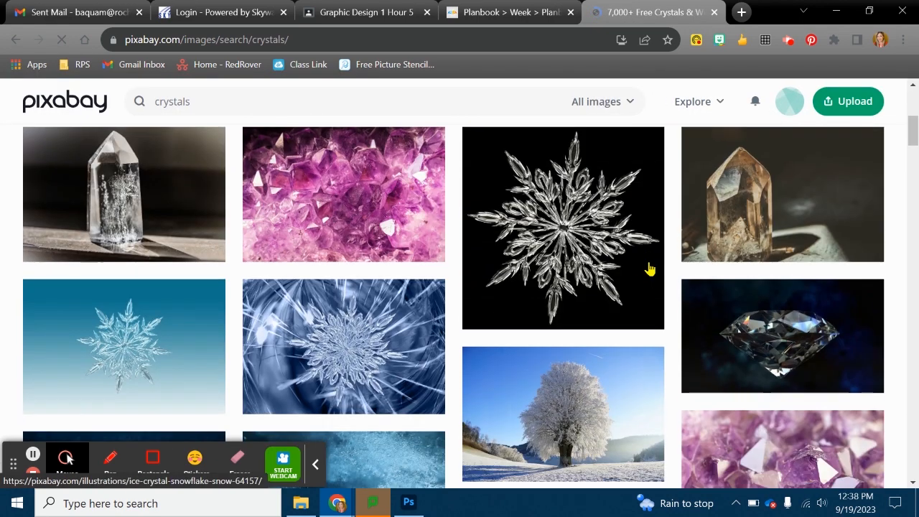
{"action": "scroll", "coordinate": [635, 279], "scroll_direction": "down", "scroll_amount": 2}
{"action": "scroll", "coordinate": [634, 280], "scroll_direction": "down", "scroll_amount": 4}
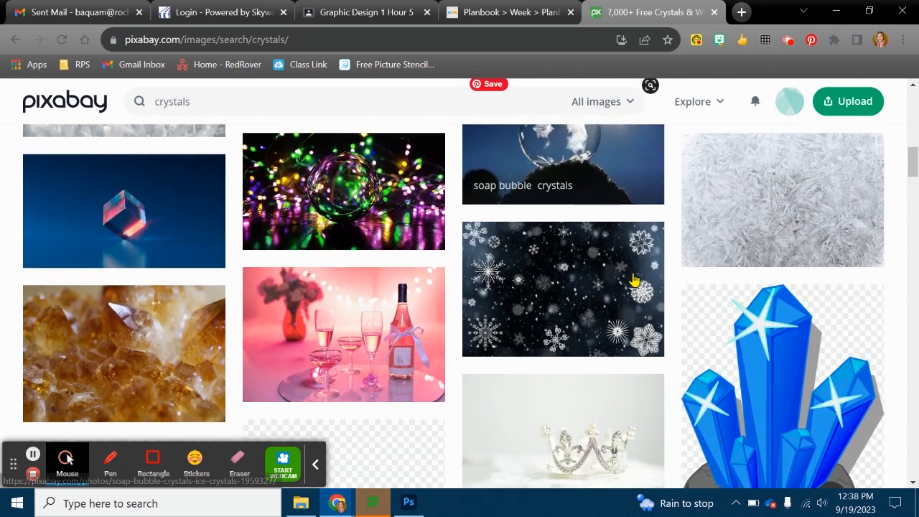
{"action": "left_click", "coordinate": [161, 225]}
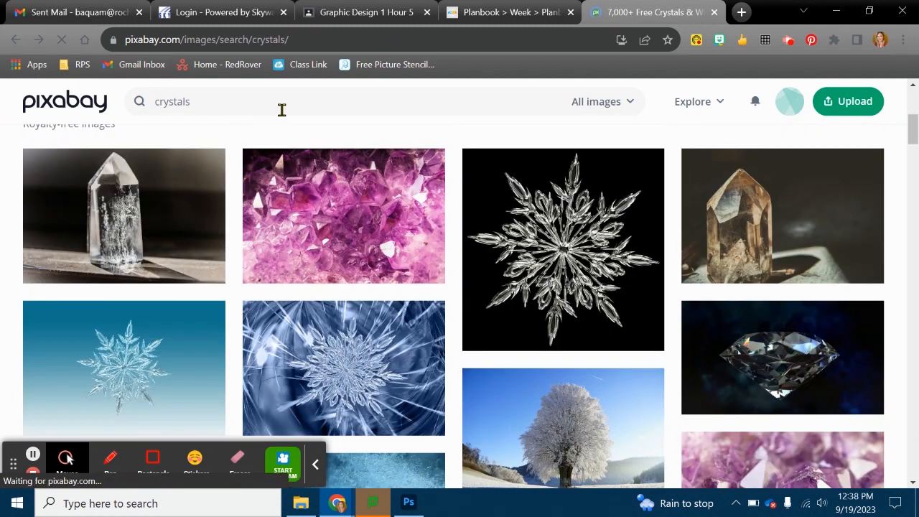
- Change the Pixabay image search to "crystal cube"
{"action": "left_click", "coordinate": [211, 101]}
{"action": "key", "text": "BackSpace"}
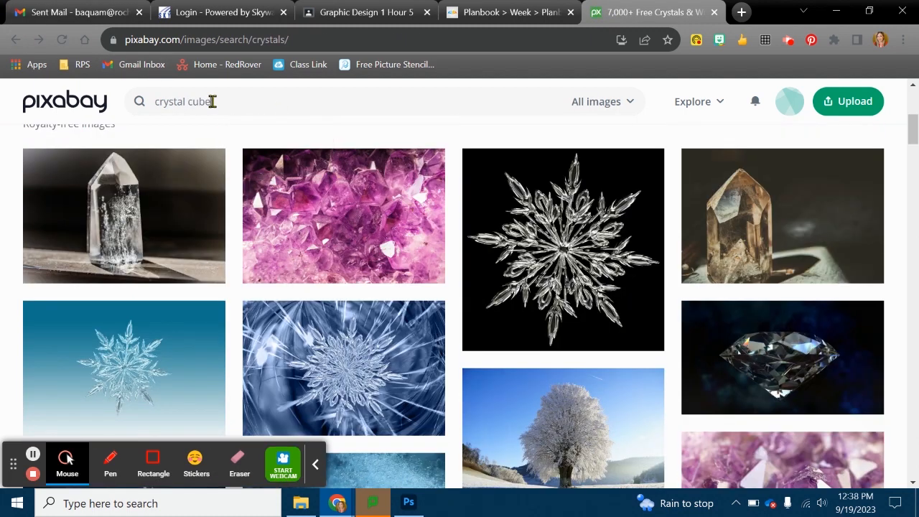
{"action": "type", "text": "cube"}
{"action": "key", "text": "Return"}
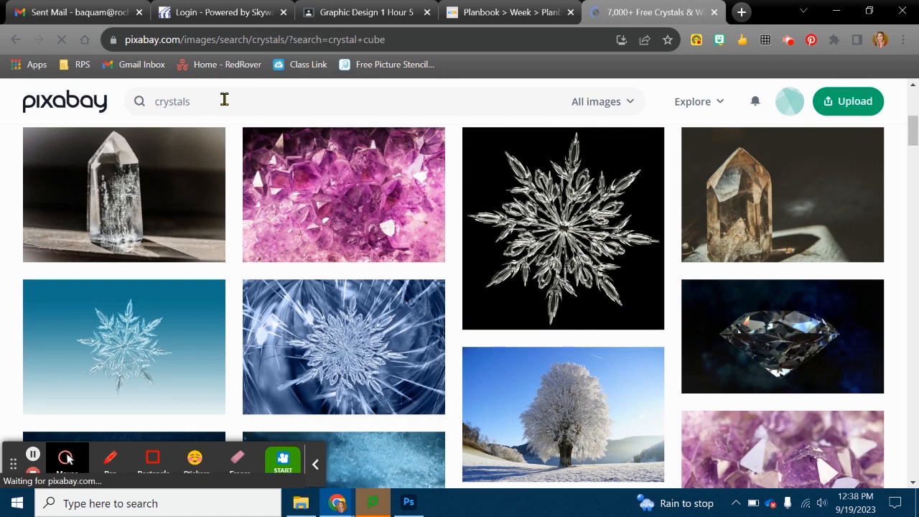
{"action": "left_click", "coordinate": [224, 99]}
{"action": "key", "text": "BackSpace"}
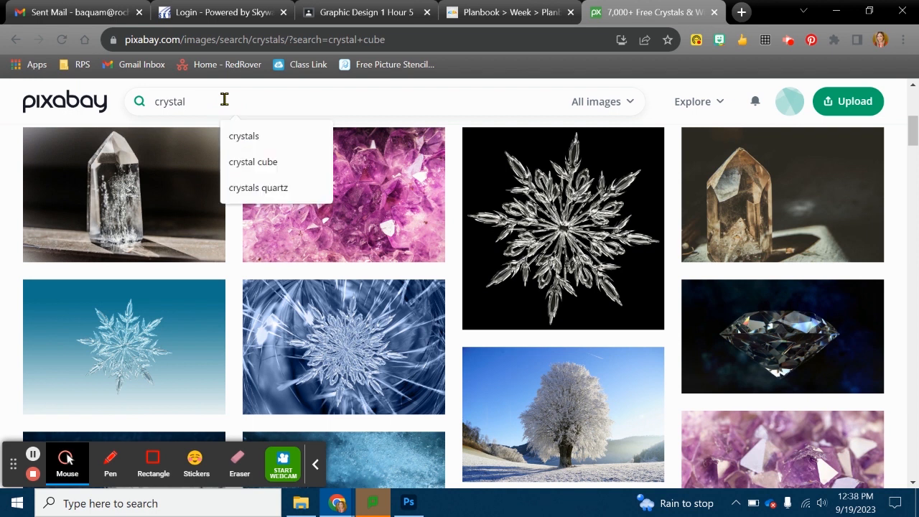
{"action": "type", "text": "cube"}
{"action": "key", "text": "Return"}
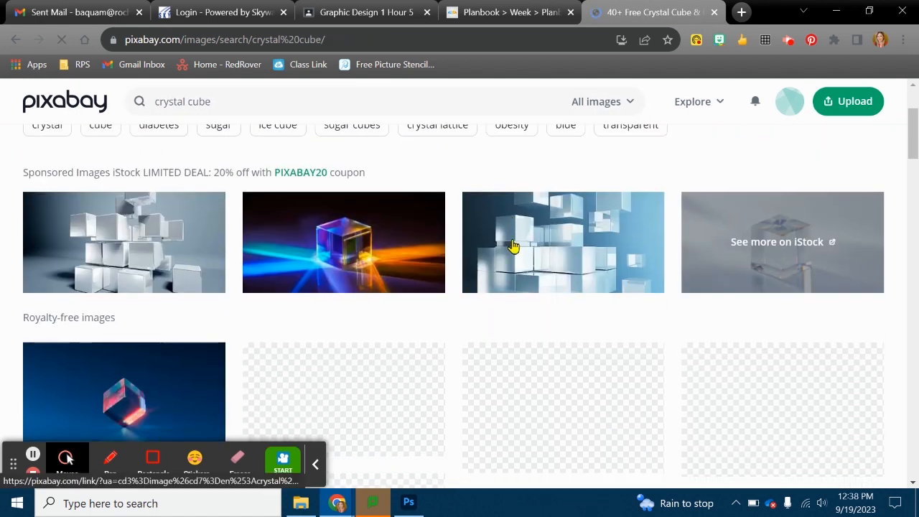
- Look through the crystal cube results, and return to the crystals results
{"action": "scroll", "coordinate": [514, 247], "scroll_direction": "down", "scroll_amount": 3}
{"action": "scroll", "coordinate": [752, 288], "scroll_direction": "down", "scroll_amount": 4}
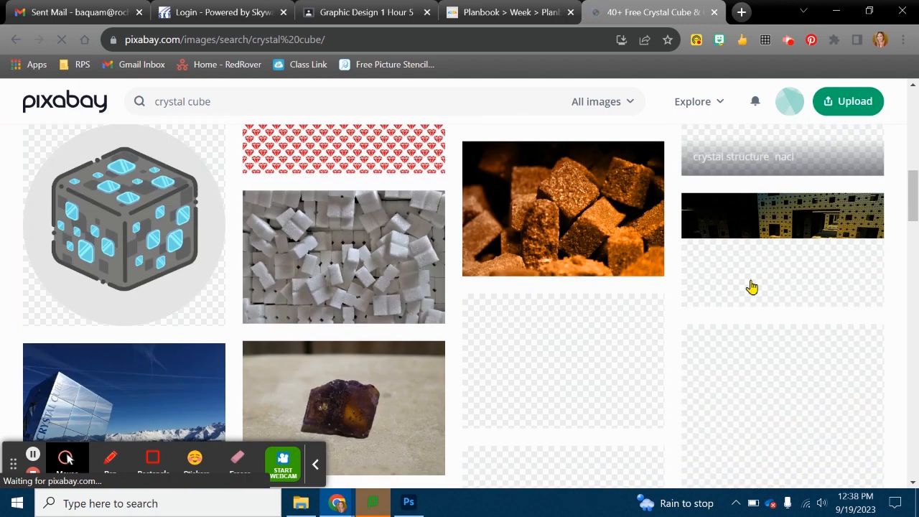
{"action": "scroll", "coordinate": [753, 287], "scroll_direction": "down", "scroll_amount": 3}
{"action": "scroll", "coordinate": [752, 288], "scroll_direction": "down", "scroll_amount": 4}
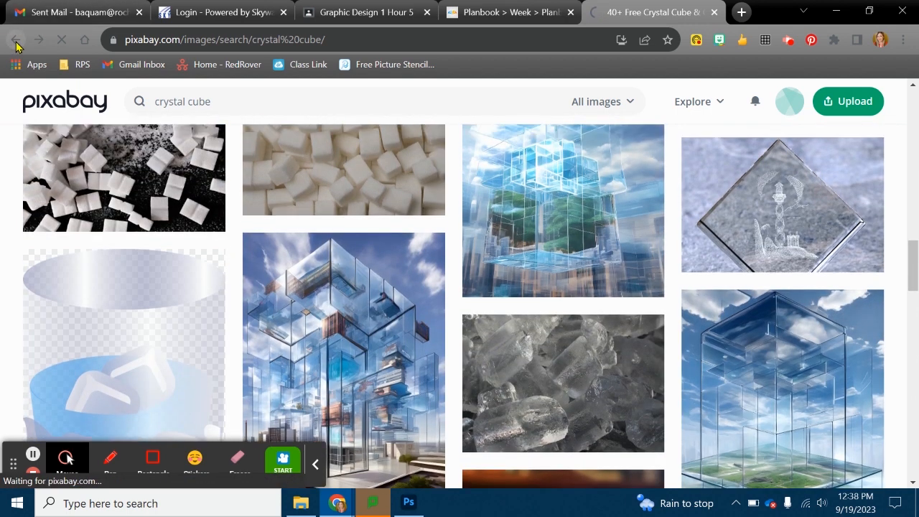
{"action": "left_click", "coordinate": [16, 46]}
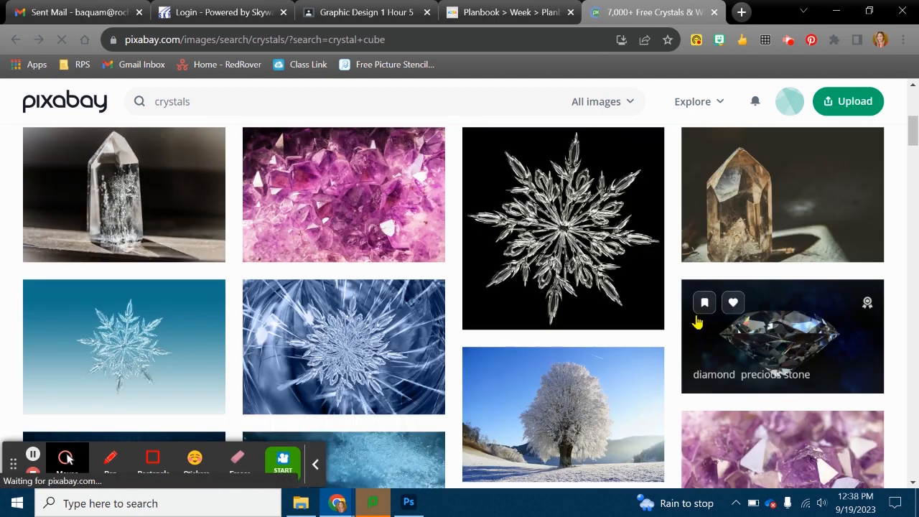
- Browse the crystals results for a photo that suits the composite, checking candidates against the artwork in Photoshop
{"action": "scroll", "coordinate": [696, 323], "scroll_direction": "down", "scroll_amount": 3}
{"action": "scroll", "coordinate": [697, 323], "scroll_direction": "down", "scroll_amount": 4}
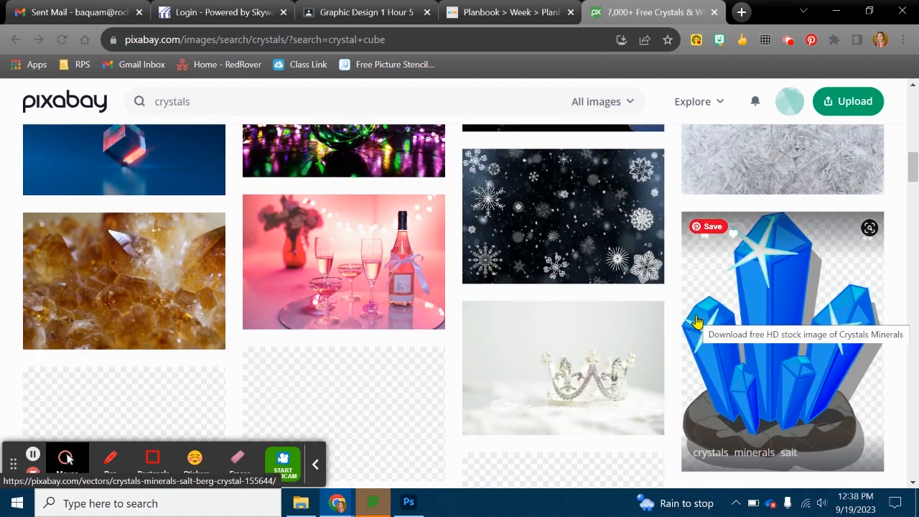
{"action": "scroll", "coordinate": [697, 324], "scroll_direction": "down", "scroll_amount": 2}
{"action": "scroll", "coordinate": [697, 324], "scroll_direction": "down", "scroll_amount": 2}
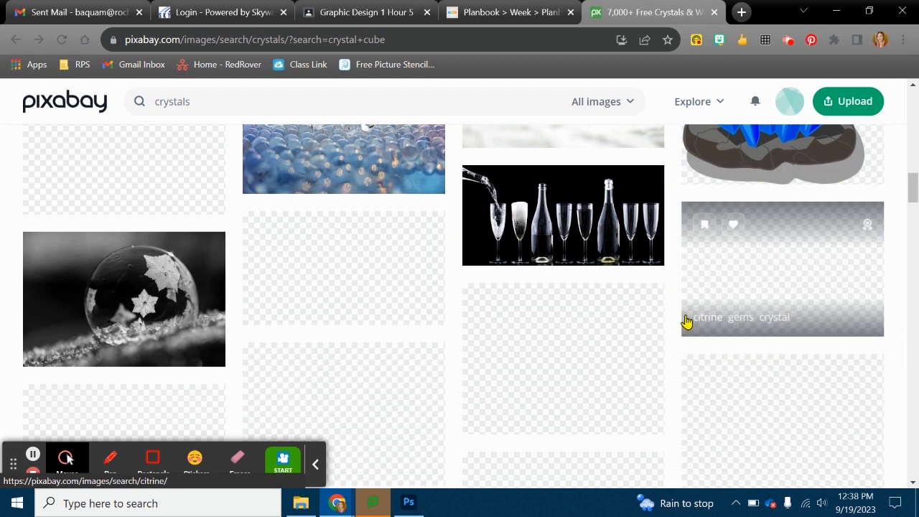
{"action": "left_click", "coordinate": [408, 503]}
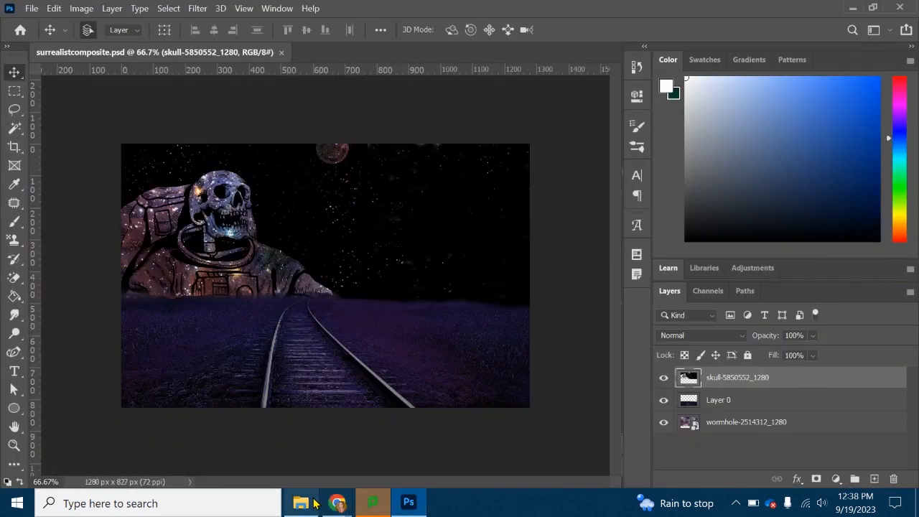
{"action": "mouse_move", "coordinate": [338, 503]}
{"action": "left_click", "coordinate": [194, 449]}
{"action": "scroll", "coordinate": [550, 360], "scroll_direction": "down", "scroll_amount": 2}
{"action": "scroll", "coordinate": [550, 360], "scroll_direction": "down", "scroll_amount": 8}
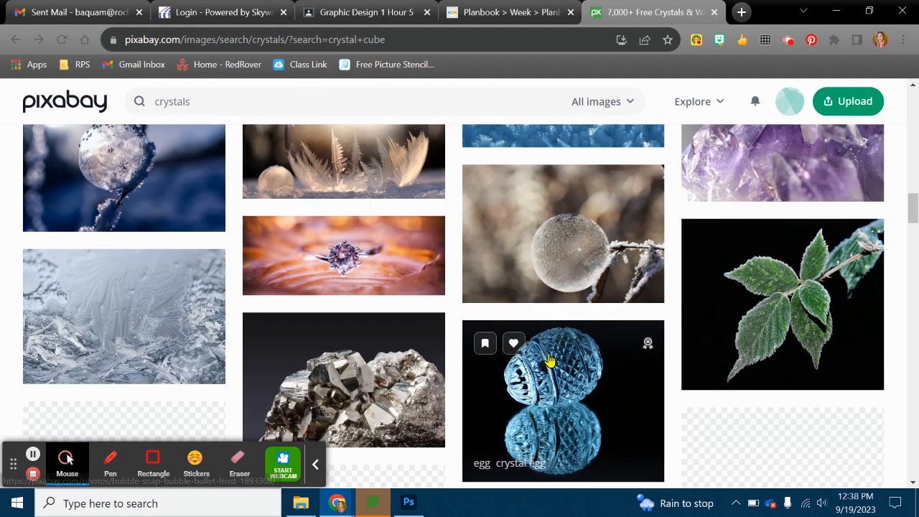
{"action": "scroll", "coordinate": [550, 360], "scroll_direction": "down", "scroll_amount": 8}
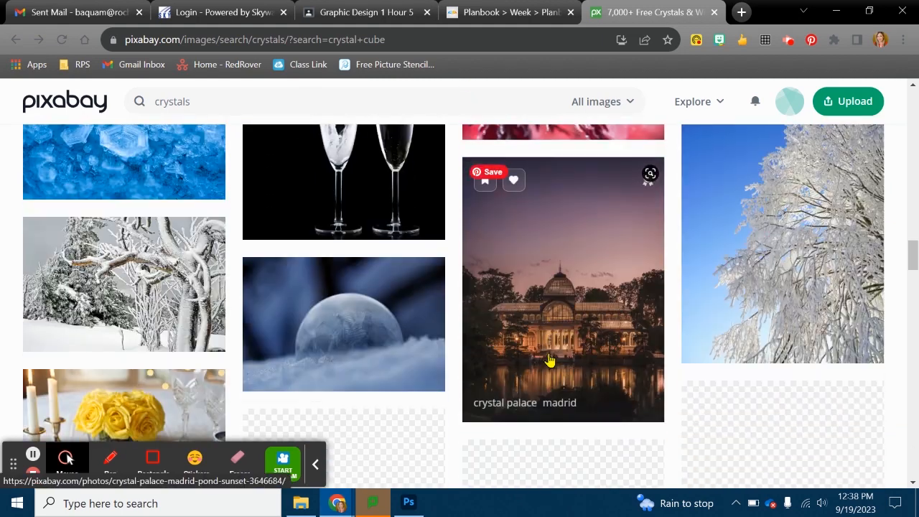
{"action": "scroll", "coordinate": [550, 361], "scroll_direction": "down", "scroll_amount": 2}
{"action": "scroll", "coordinate": [549, 360], "scroll_direction": "down", "scroll_amount": 4}
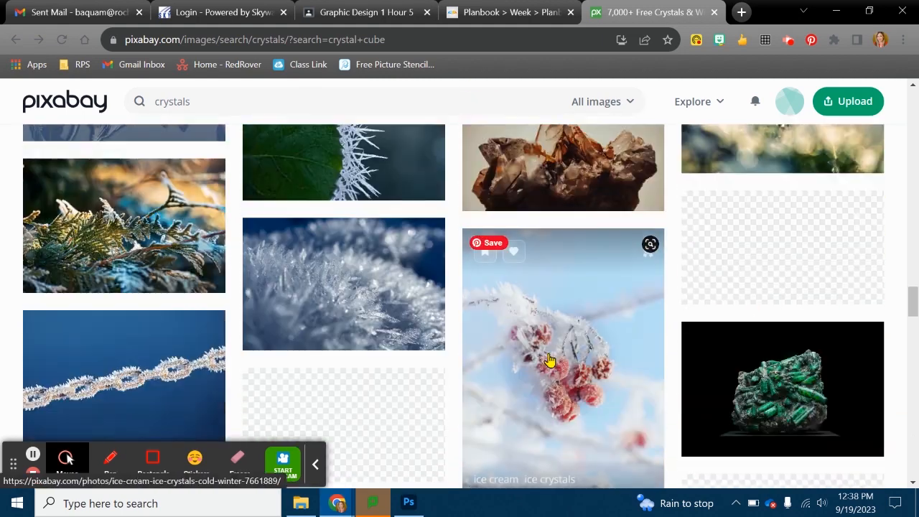
{"action": "scroll", "coordinate": [549, 360], "scroll_direction": "down", "scroll_amount": 2}
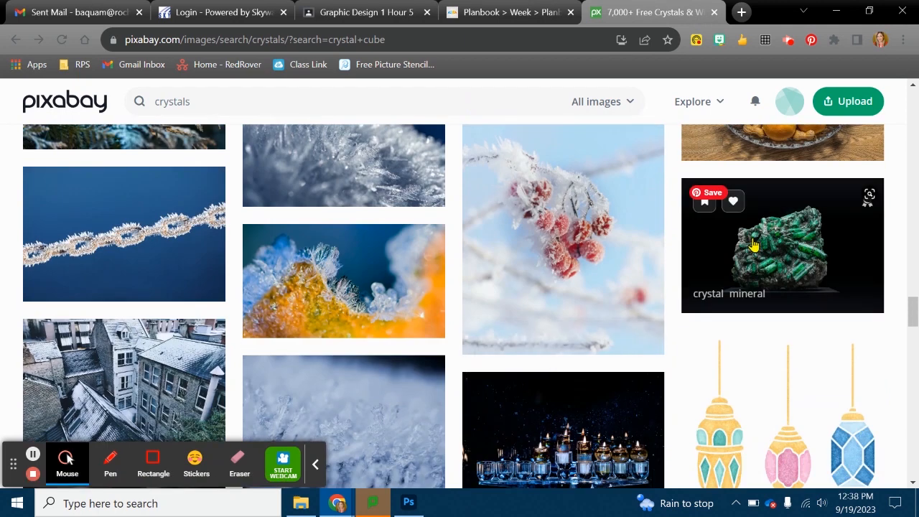
{"action": "left_click", "coordinate": [408, 503]}
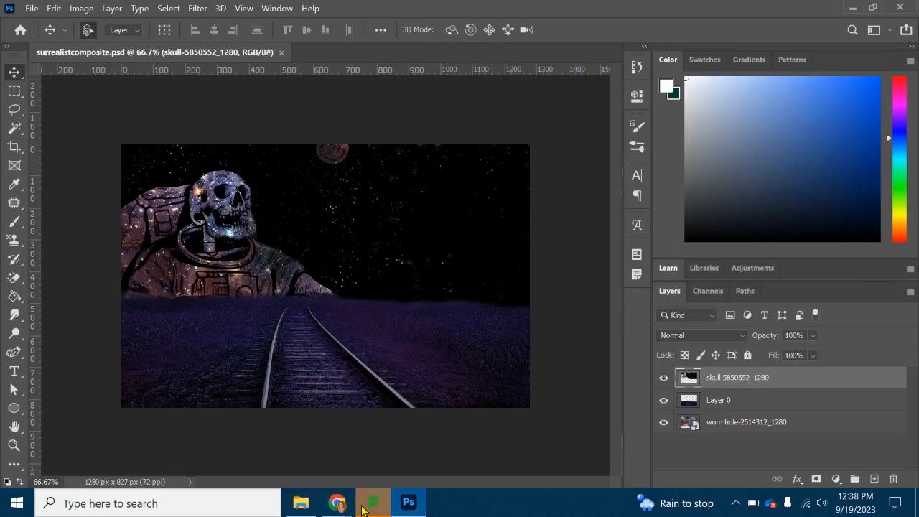
{"action": "mouse_move", "coordinate": [337, 503]}
{"action": "left_click", "coordinate": [169, 442]}
{"action": "scroll", "coordinate": [430, 363], "scroll_direction": "down", "scroll_amount": 6}
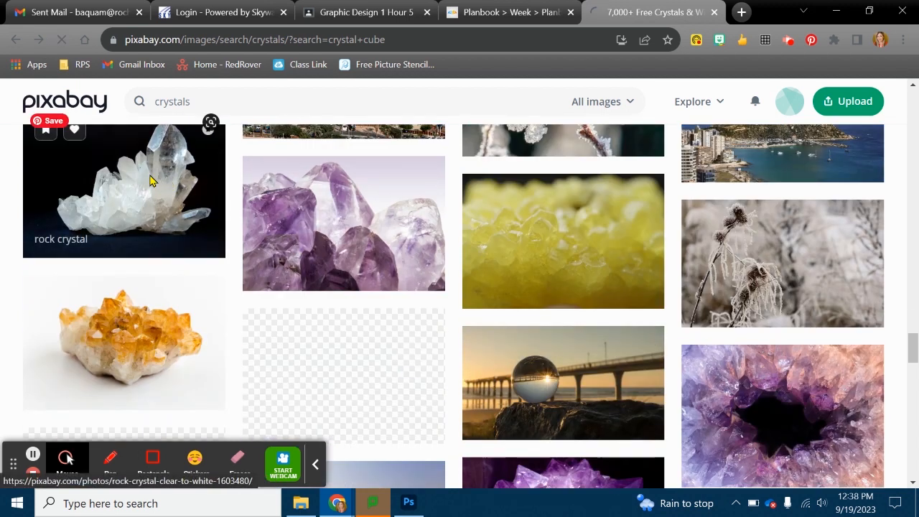
- Open the clear-to-white rock crystal photo on a black background and download it as a 1920×1440 JPG
{"action": "left_click", "coordinate": [150, 181]}
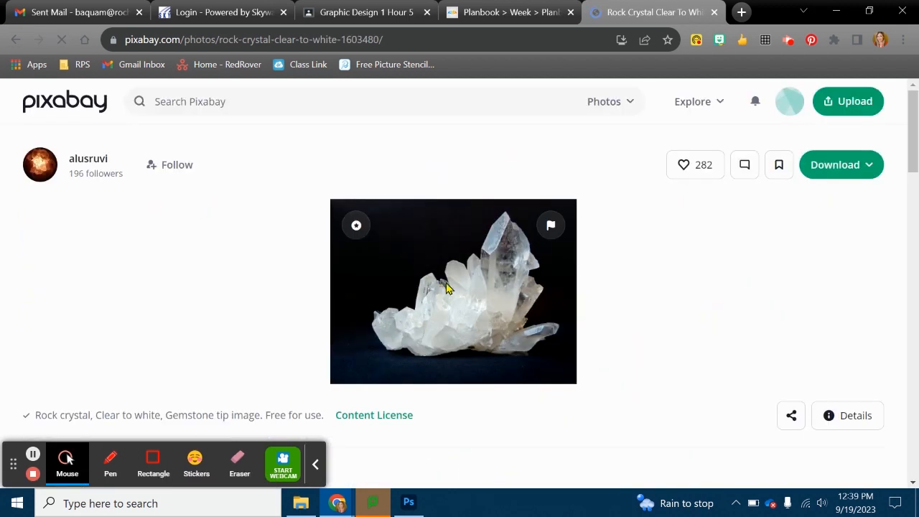
{"action": "left_click", "coordinate": [802, 169]}
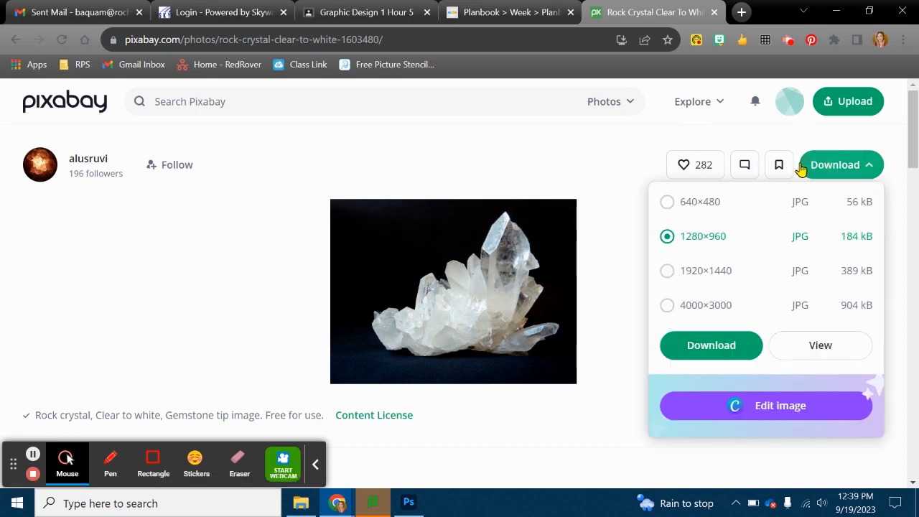
{"action": "left_click", "coordinate": [709, 267]}
{"action": "left_click", "coordinate": [709, 355]}
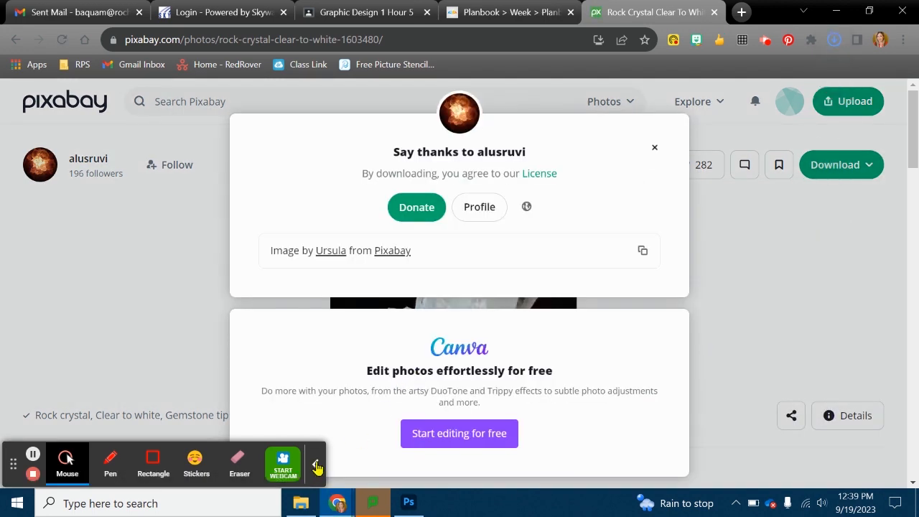
- Switch to Photoshop and place rock-crystal-1603480_1920.jpg from Downloads as an embedded image in the composite
{"action": "left_click", "coordinate": [316, 464]}
{"action": "left_click", "coordinate": [409, 503]}
{"action": "left_click", "coordinate": [32, 7]}
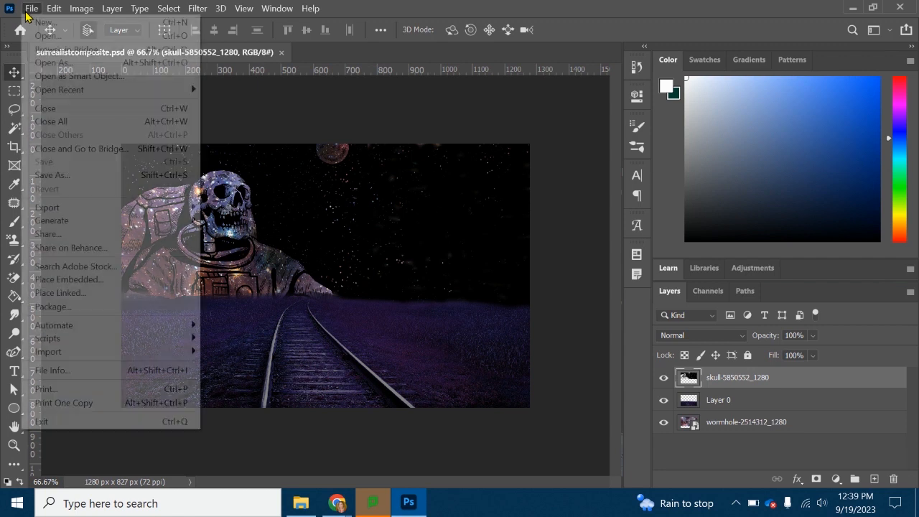
{"action": "left_click", "coordinate": [88, 285]}
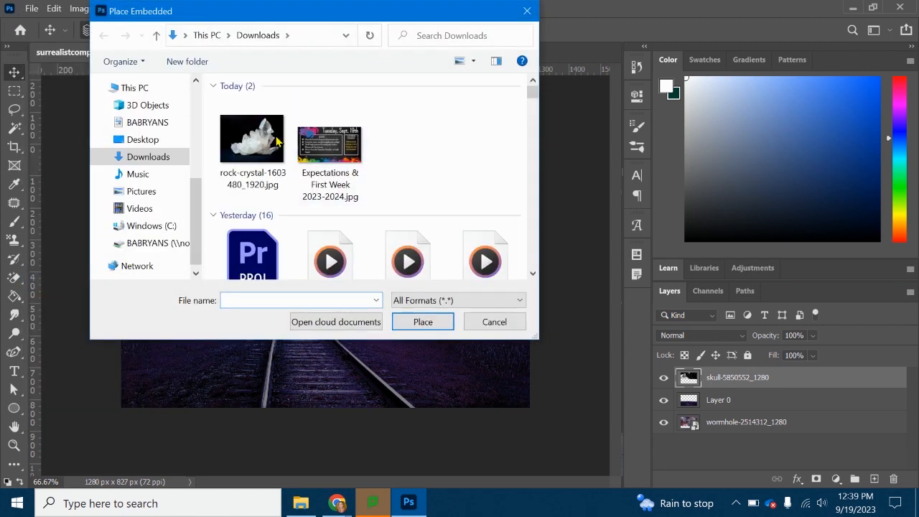
{"action": "double_click", "coordinate": [265, 139]}
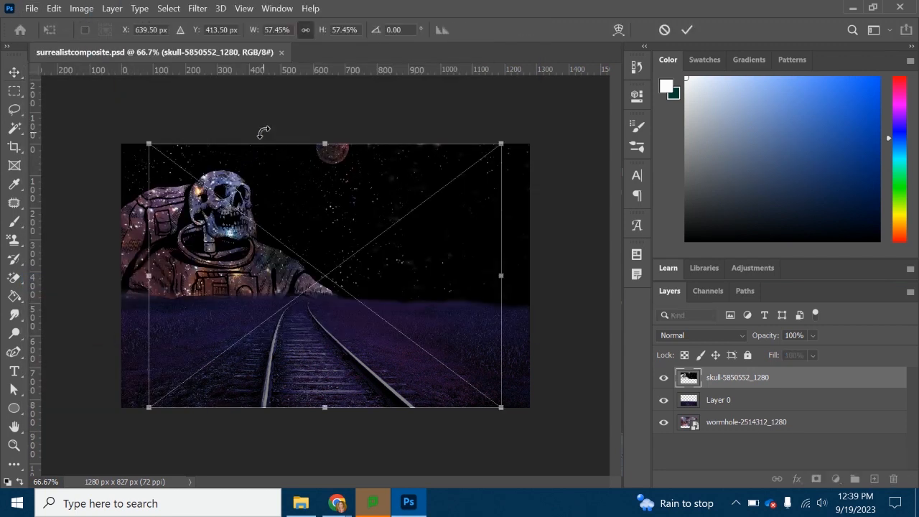
- Scale the placed crystal photo down, move it to the lower right of the canvas and commit the placement
{"action": "left_click_drag", "start_coordinate": [503, 155], "coordinate": [417, 209]}
{"action": "left_click_drag", "start_coordinate": [311, 295], "coordinate": [421, 288]}
{"action": "key", "text": "Return"}
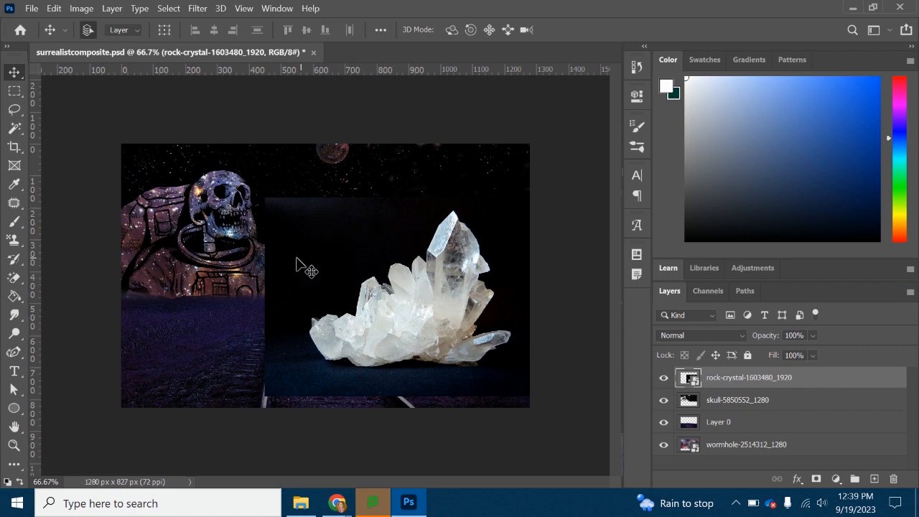
- Rasterize the crystal photo and remove its black background with the Magic Eraser at tolerance 32
{"action": "left_click", "coordinate": [16, 278]}
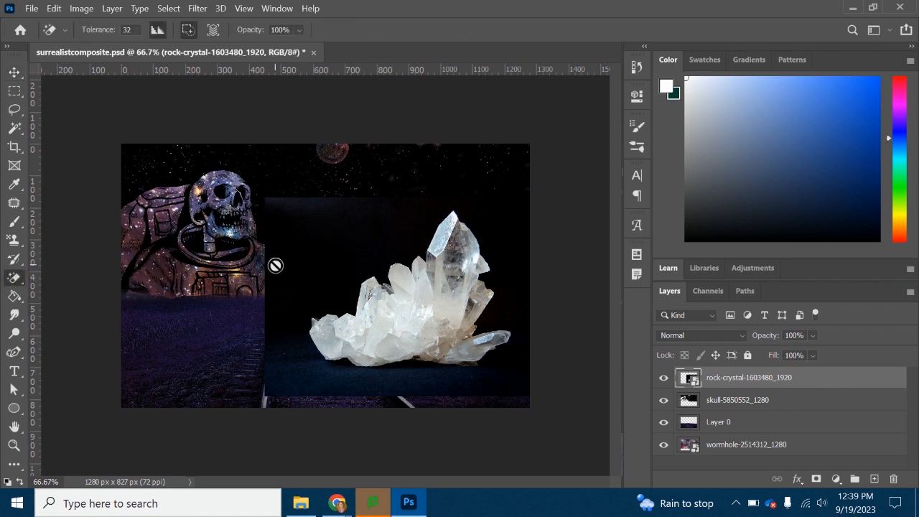
{"action": "left_click", "coordinate": [370, 231]}
{"action": "left_click", "coordinate": [482, 216]}
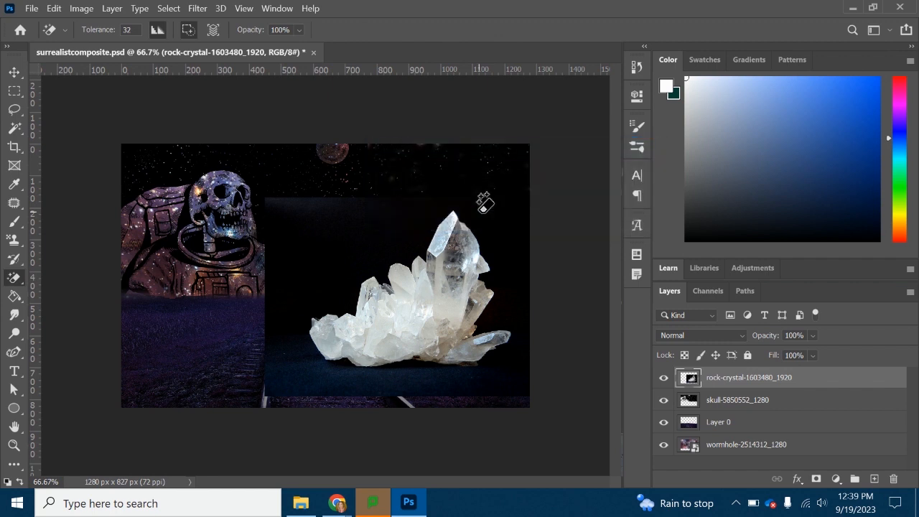
{"action": "left_click", "coordinate": [373, 226]}
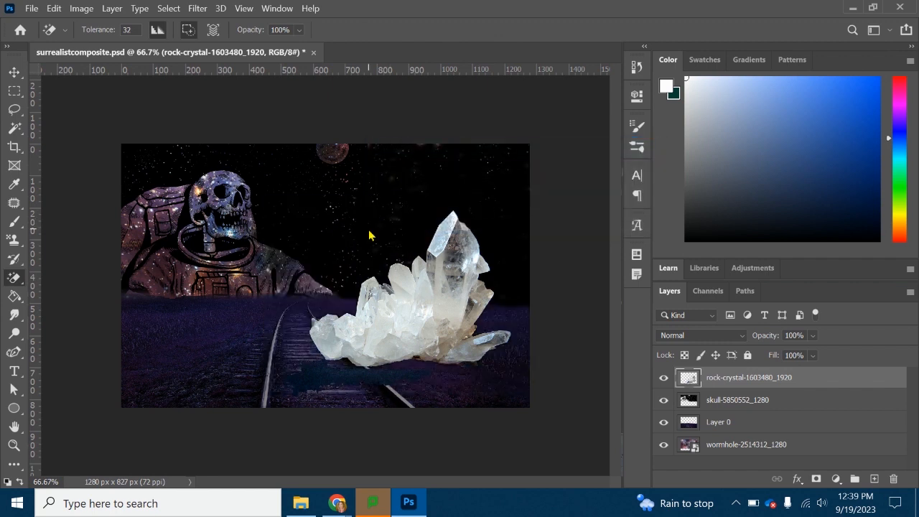
- Move the crystal up and to the left, and remove the leftover dark patch beneath it with the Magic Eraser
{"action": "left_click", "coordinate": [14, 72]}
{"action": "left_click_drag", "start_coordinate": [446, 293], "coordinate": [450, 259]}
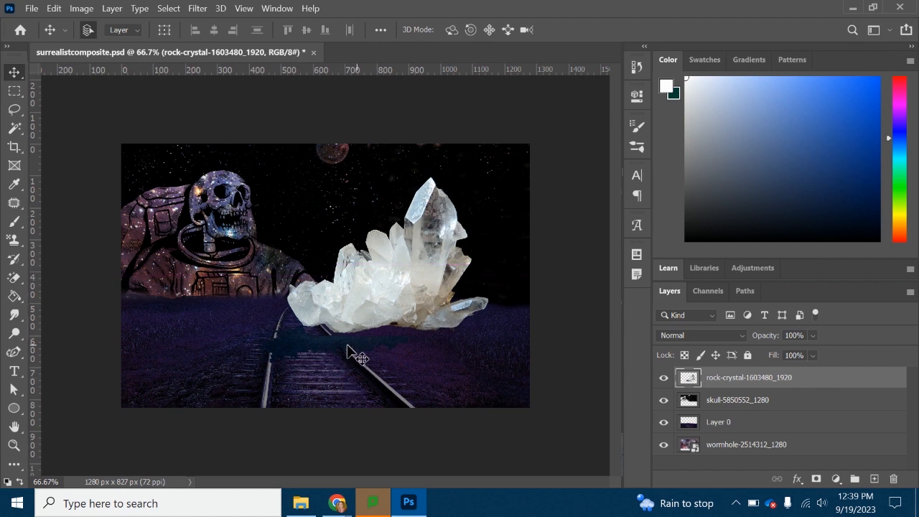
{"action": "left_click", "coordinate": [15, 280]}
{"action": "left_click", "coordinate": [314, 345]}
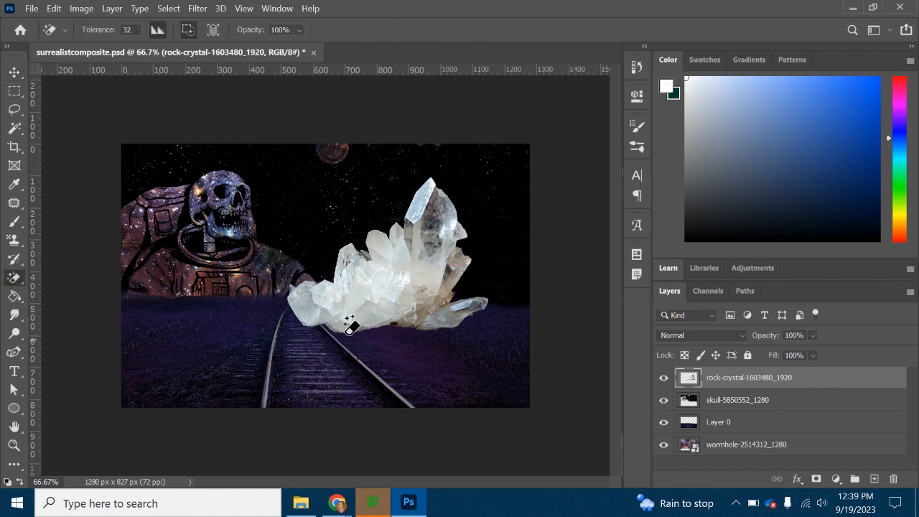
- Isolate the crystal layer, erase the stray dark specks around its base with a 161 px Eraser, and show the other layers again
{"action": "left_click", "coordinate": [15, 73]}
{"action": "left_click_drag", "start_coordinate": [669, 447], "coordinate": [669, 410]}
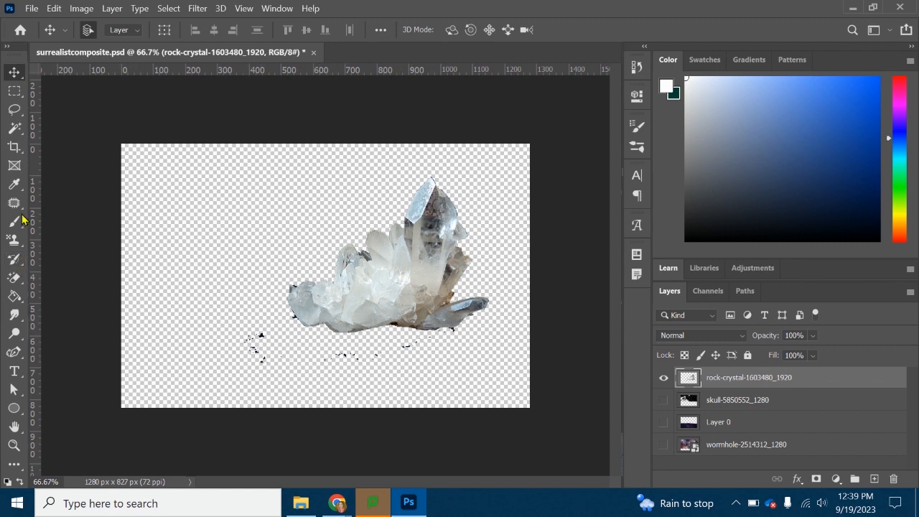
{"action": "left_click_drag", "start_coordinate": [15, 278], "coordinate": [57, 283]}
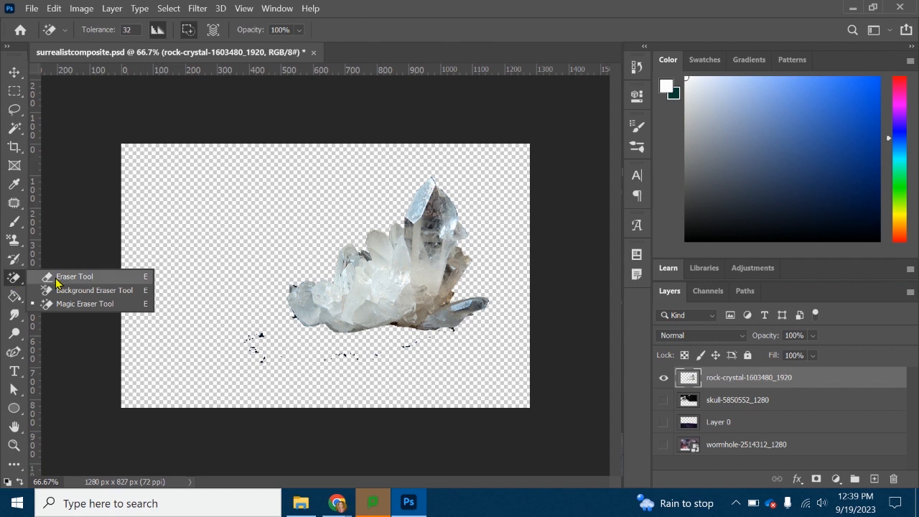
{"action": "left_click", "coordinate": [58, 280]}
{"action": "mouse_move", "coordinate": [242, 338]}
{"action": "left_mouse_down"}
{"action": "mouse_move", "coordinate": [304, 376]}
{"action": "mouse_move", "coordinate": [421, 366]}
{"action": "mouse_move", "coordinate": [449, 351]}
{"action": "left_mouse_up"}
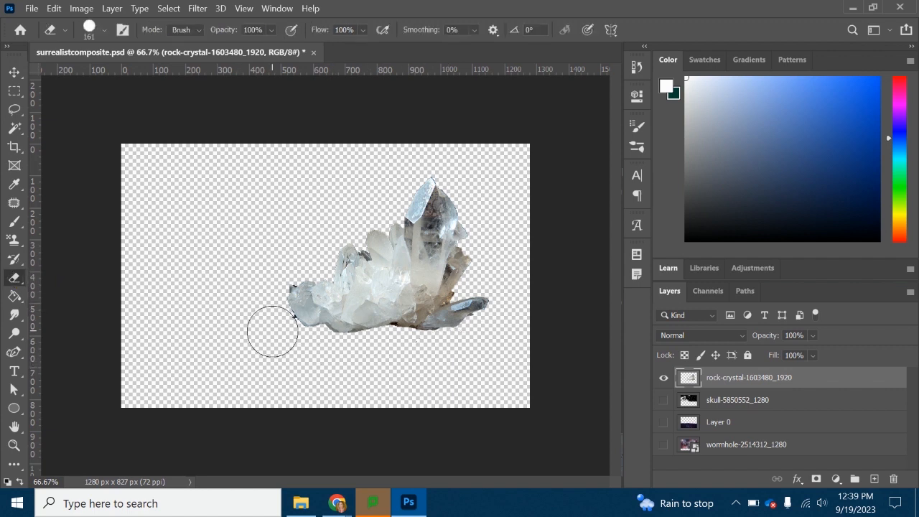
{"action": "left_click", "coordinate": [274, 331]}
{"action": "left_click_drag", "start_coordinate": [660, 402], "coordinate": [662, 444]}
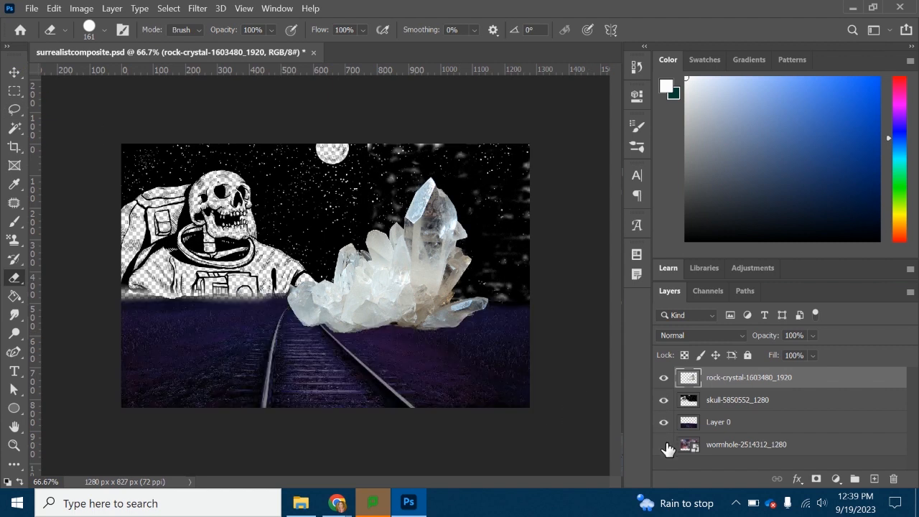
- Reposition the crystal lower and further right, over the right-hand rail, and save the composite during the placement
{"action": "left_click", "coordinate": [14, 72]}
{"action": "mouse_move", "coordinate": [372, 273]}
{"action": "left_mouse_down"}
{"action": "mouse_move", "coordinate": [401, 332]}
{"action": "mouse_move", "coordinate": [393, 295]}
{"action": "left_mouse_up"}
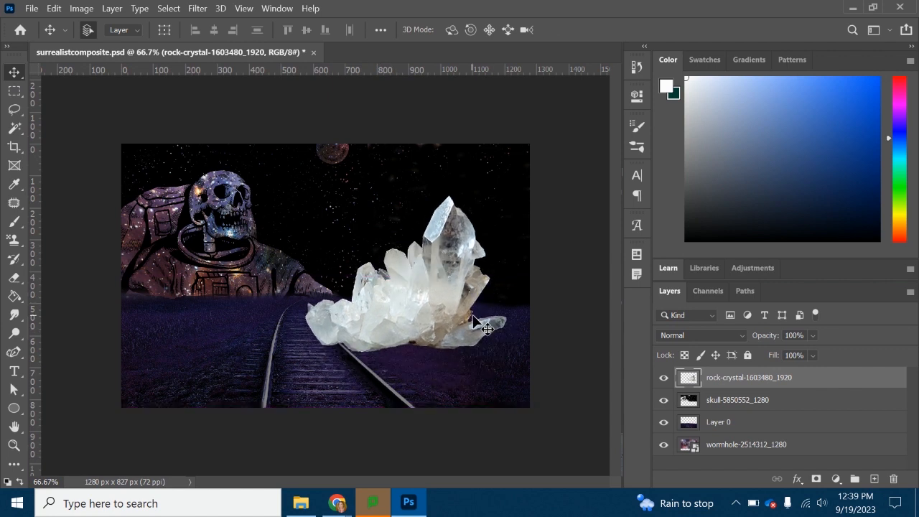
{"action": "left_click", "coordinate": [32, 8]}
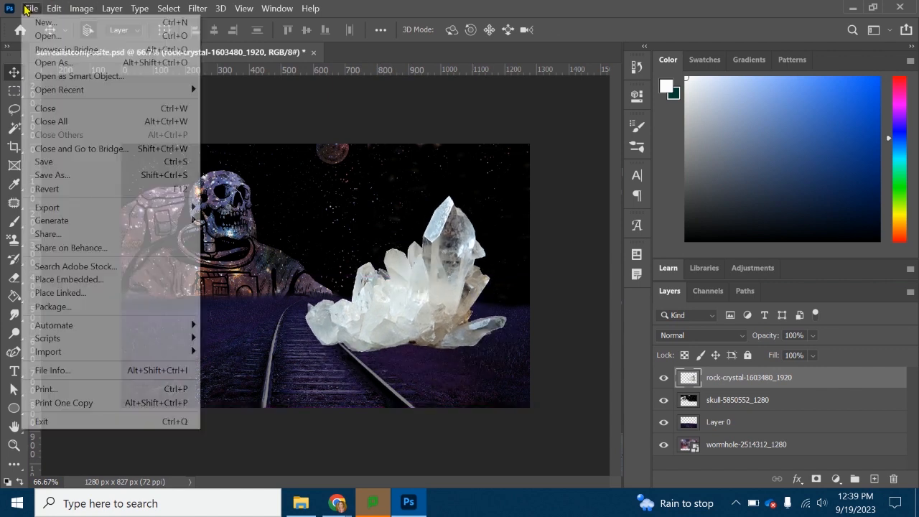
{"action": "left_click", "coordinate": [68, 164]}
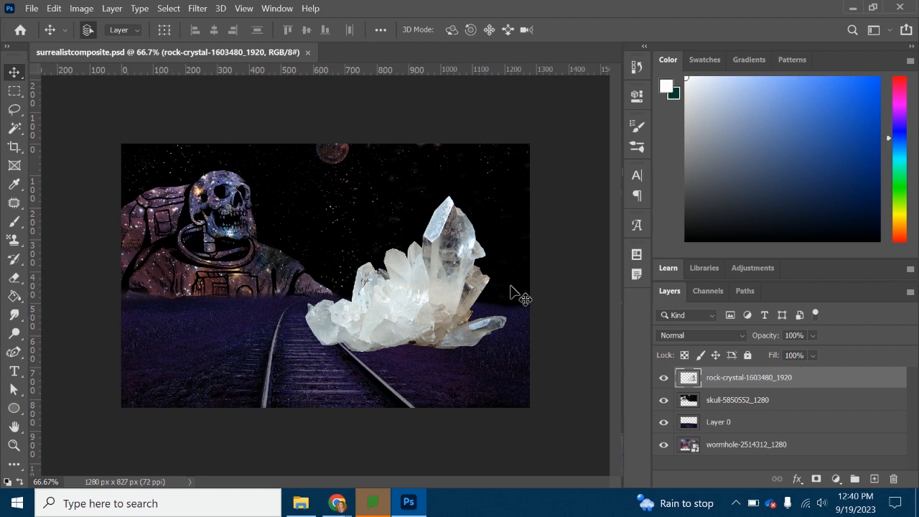
{"action": "left_click_drag", "start_coordinate": [434, 290], "coordinate": [443, 313]}
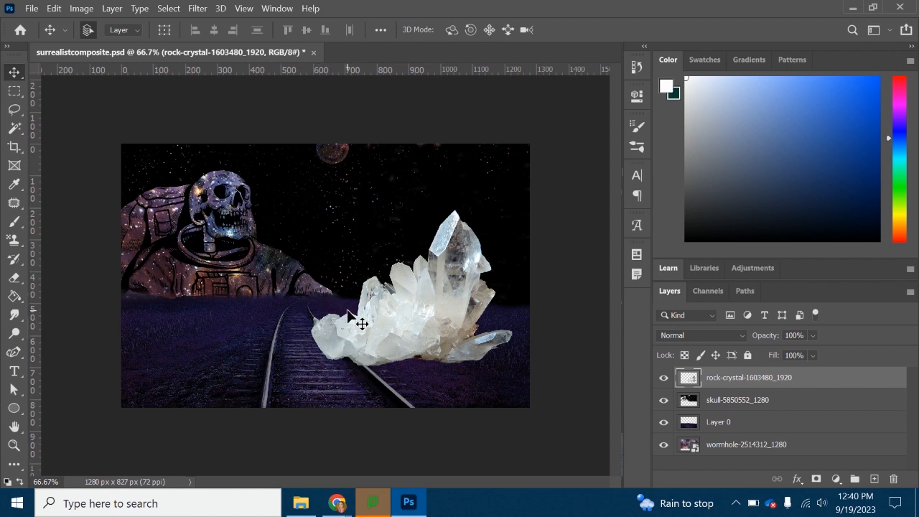
{"action": "mouse_move", "coordinate": [394, 332]}
{"action": "left_mouse_down"}
{"action": "mouse_move", "coordinate": [386, 344]}
{"action": "mouse_move", "coordinate": [393, 358]}
{"action": "mouse_move", "coordinate": [391, 329]}
{"action": "left_mouse_up"}
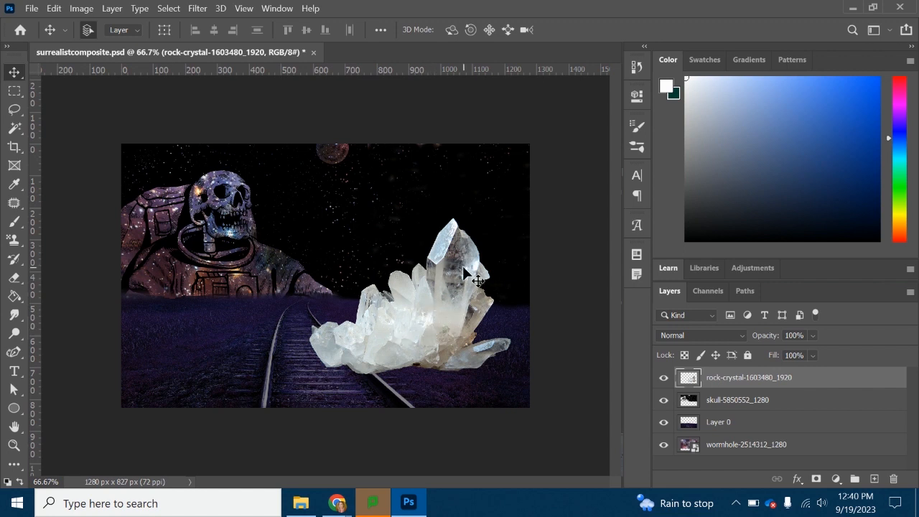
- Darken the crystal with Levels, setting the input black point to 81 and the midtones to 0.50
{"action": "left_click", "coordinate": [84, 9]}
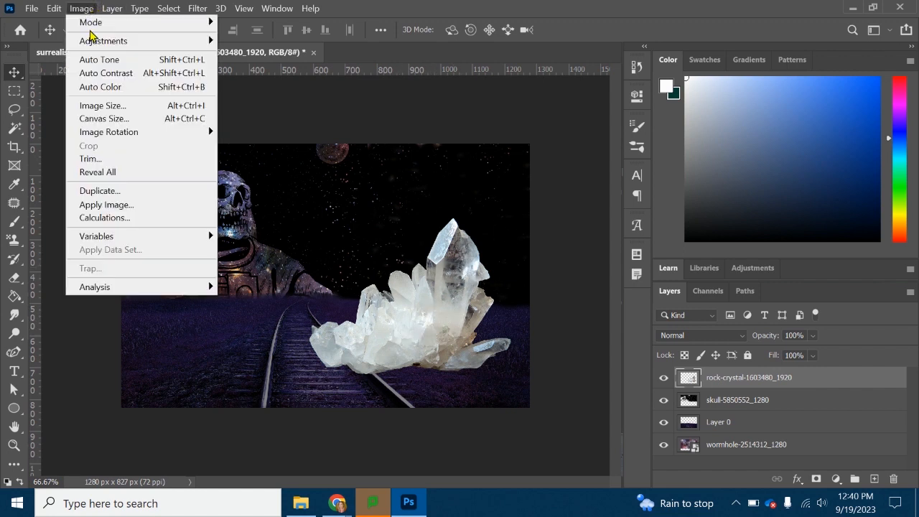
{"action": "mouse_move", "coordinate": [93, 42]}
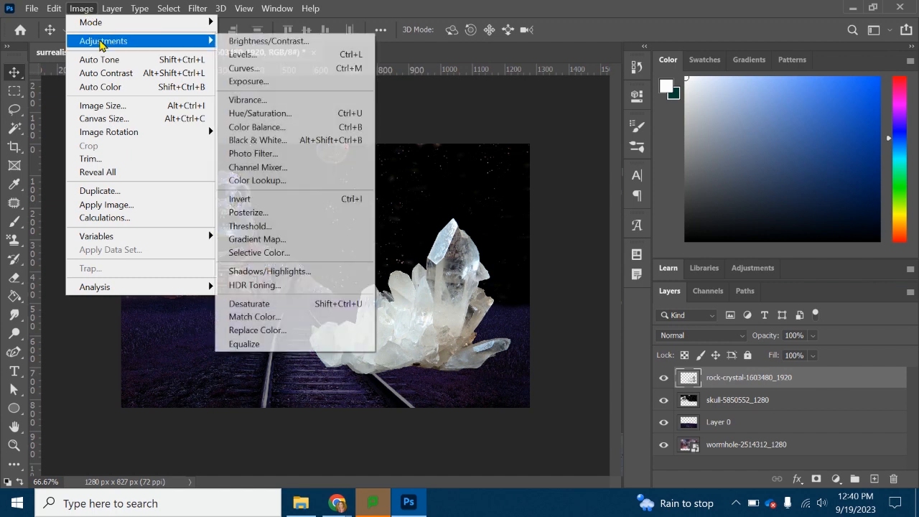
{"action": "left_click", "coordinate": [237, 54]}
{"action": "left_click_drag", "start_coordinate": [554, 279], "coordinate": [586, 279]}
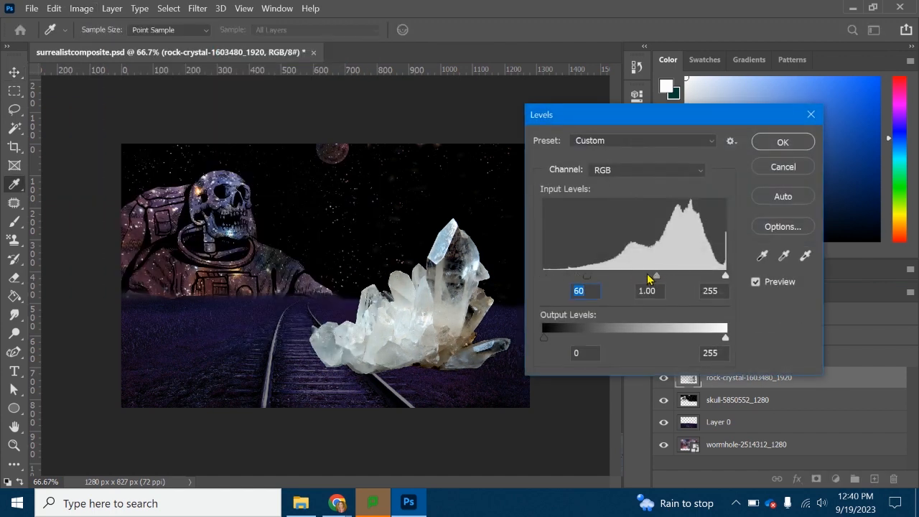
{"action": "left_click_drag", "start_coordinate": [655, 279], "coordinate": [730, 282]}
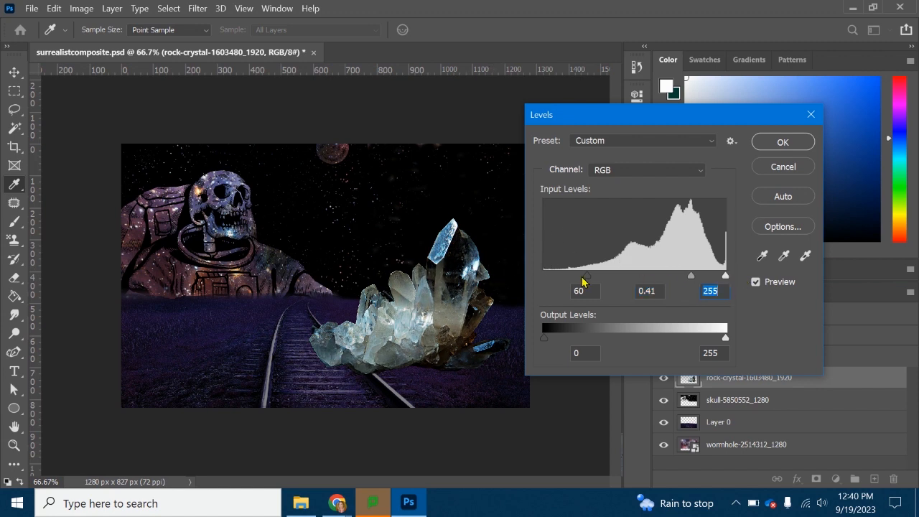
{"action": "mouse_move", "coordinate": [586, 279]}
{"action": "left_mouse_down"}
{"action": "mouse_move", "coordinate": [639, 280]}
{"action": "mouse_move", "coordinate": [601, 284]}
{"action": "left_mouse_up"}
{"action": "left_click_drag", "start_coordinate": [692, 281], "coordinate": [690, 280]}
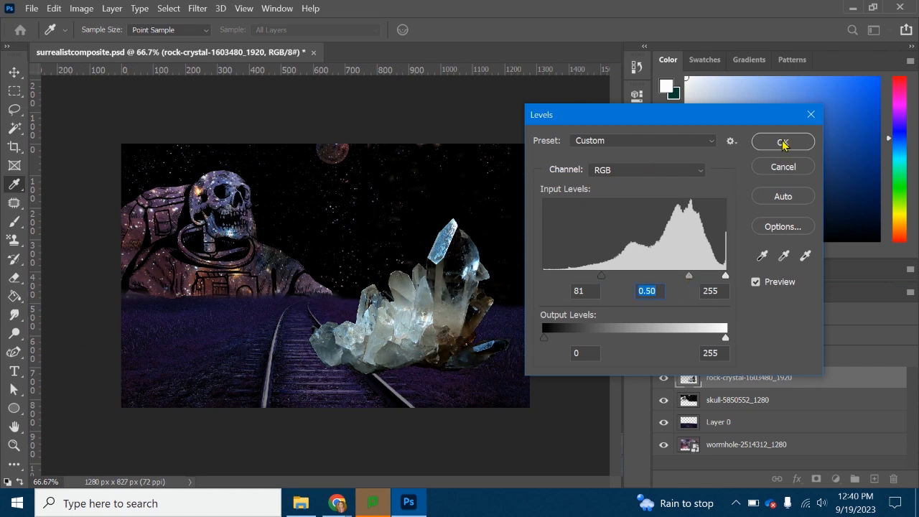
{"action": "left_click", "coordinate": [783, 143]}
{"action": "key", "text": "v"}
- Lower the crystal layer's brightness and reduce its contrast to about -43 with Brightness/Contrast
{"action": "left_click", "coordinate": [81, 8]}
{"action": "mouse_move", "coordinate": [108, 41]}
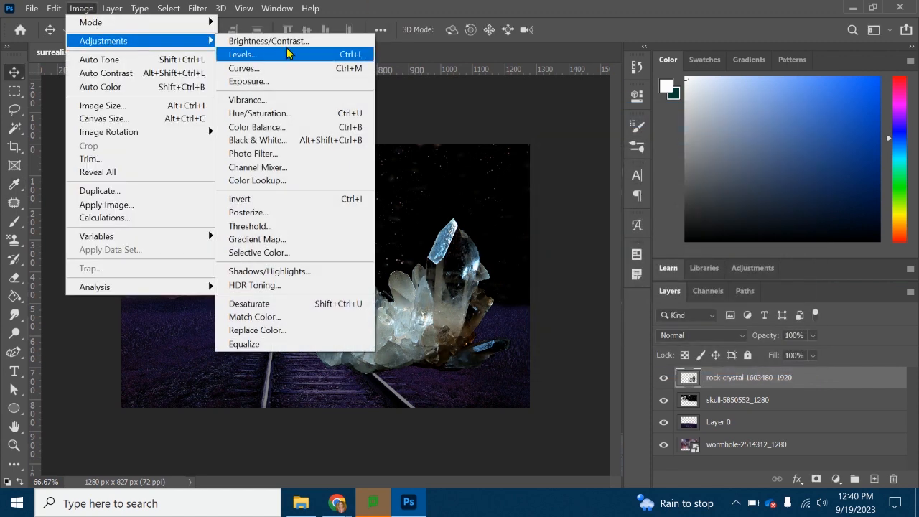
{"action": "left_click", "coordinate": [264, 41]}
{"action": "mouse_move", "coordinate": [581, 159]}
{"action": "left_mouse_down"}
{"action": "mouse_move", "coordinate": [603, 158]}
{"action": "mouse_move", "coordinate": [515, 160]}
{"action": "mouse_move", "coordinate": [568, 159]}
{"action": "left_mouse_up"}
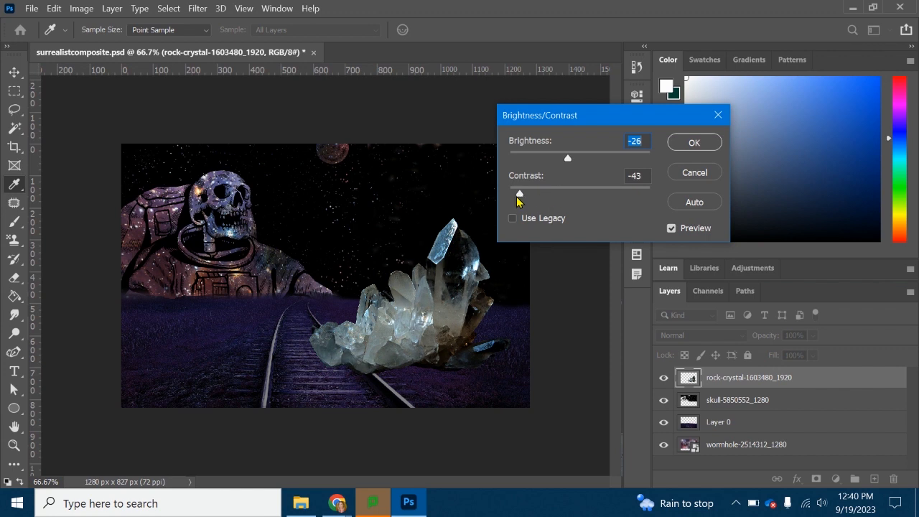
{"action": "mouse_move", "coordinate": [570, 161]}
{"action": "left_mouse_down"}
{"action": "mouse_move", "coordinate": [585, 158]}
{"action": "mouse_move", "coordinate": [553, 161]}
{"action": "left_mouse_up"}
{"action": "left_click", "coordinate": [694, 143]}
- Recolor the crystal gold and purple with Hue/Saturation, using hue -155 and saturation +37
{"action": "left_click", "coordinate": [81, 8]}
{"action": "mouse_move", "coordinate": [90, 45]}
{"action": "left_click", "coordinate": [275, 115]}
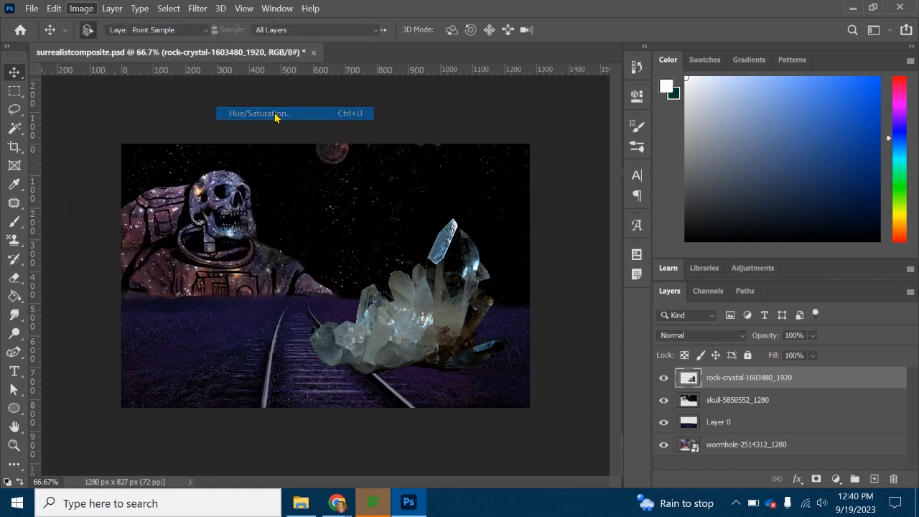
{"action": "left_click_drag", "start_coordinate": [671, 225], "coordinate": [616, 230]}
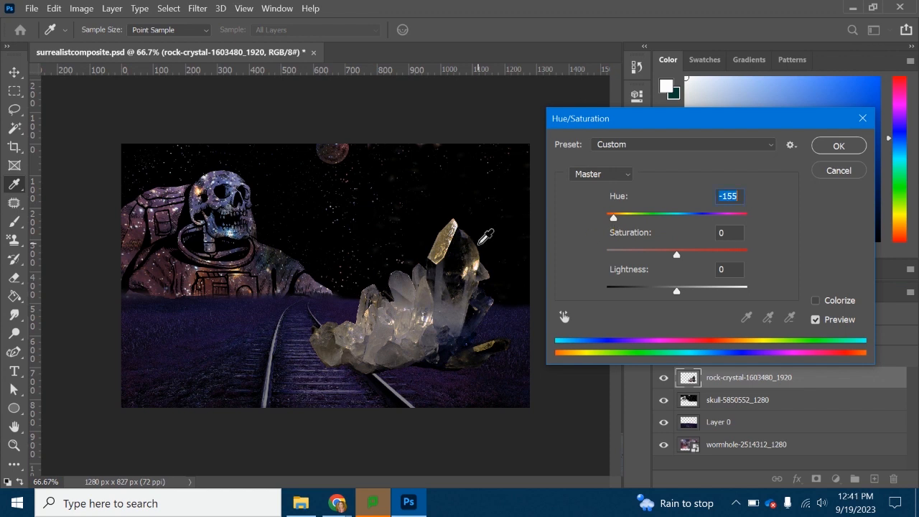
{"action": "left_click_drag", "start_coordinate": [677, 255], "coordinate": [703, 256]}
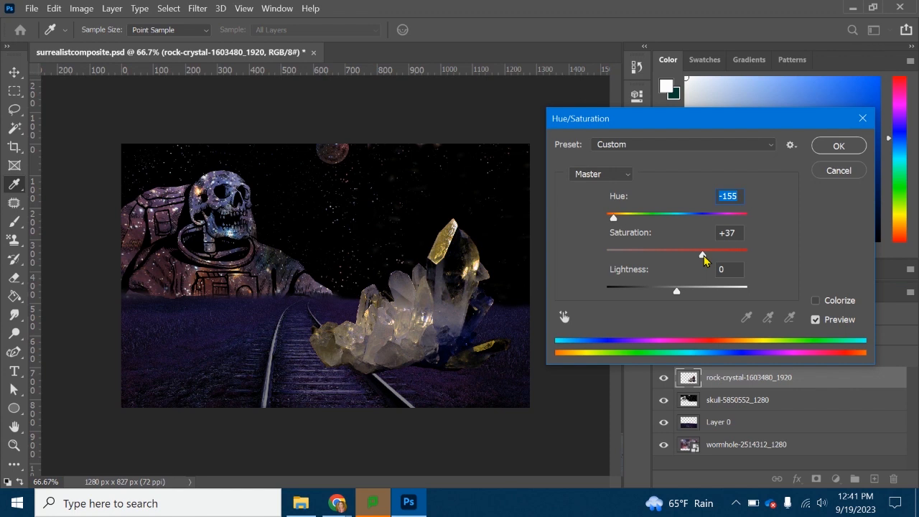
{"action": "left_click", "coordinate": [704, 257]}
{"action": "left_click", "coordinate": [839, 146]}
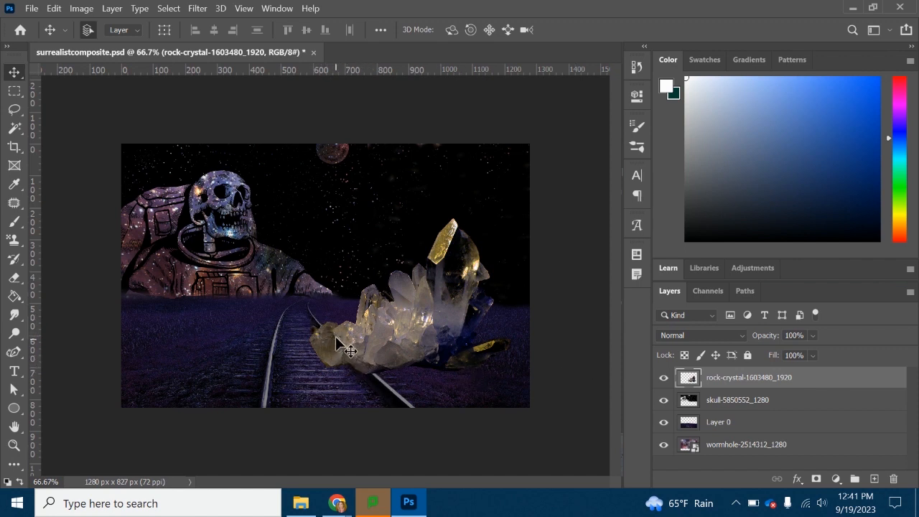
- Reduce the crystal layer's opacity to 47% and erase the crystal along the thicker near section of the rail with a 7 px Eraser
{"action": "left_click", "coordinate": [814, 336]}
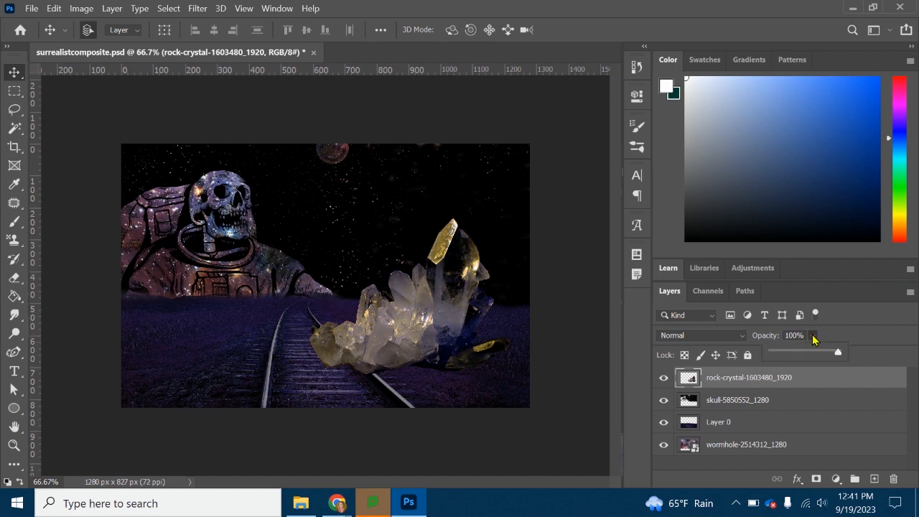
{"action": "left_click_drag", "start_coordinate": [837, 352], "coordinate": [804, 355]}
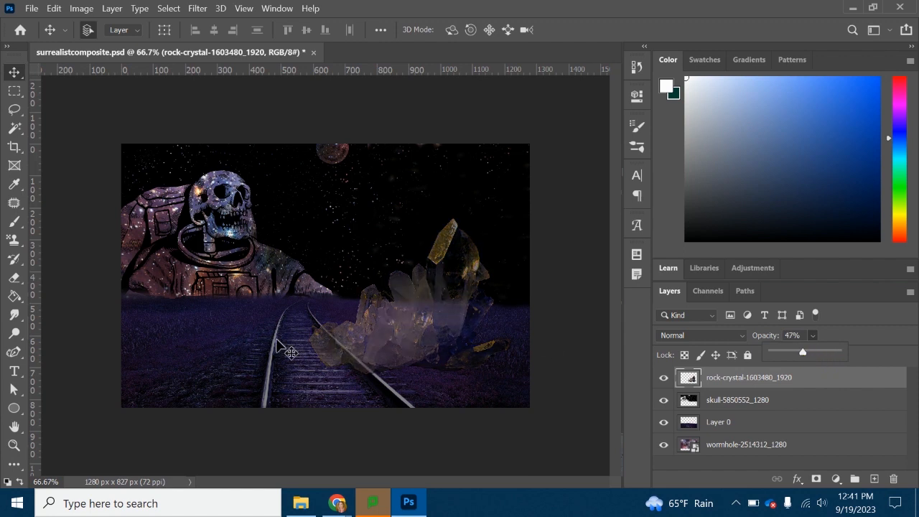
{"action": "left_click", "coordinate": [13, 445]}
{"action": "left_click", "coordinate": [361, 360]}
{"action": "left_click", "coordinate": [361, 359]}
{"action": "left_click", "coordinate": [337, 375]}
{"action": "left_click", "coordinate": [336, 357]}
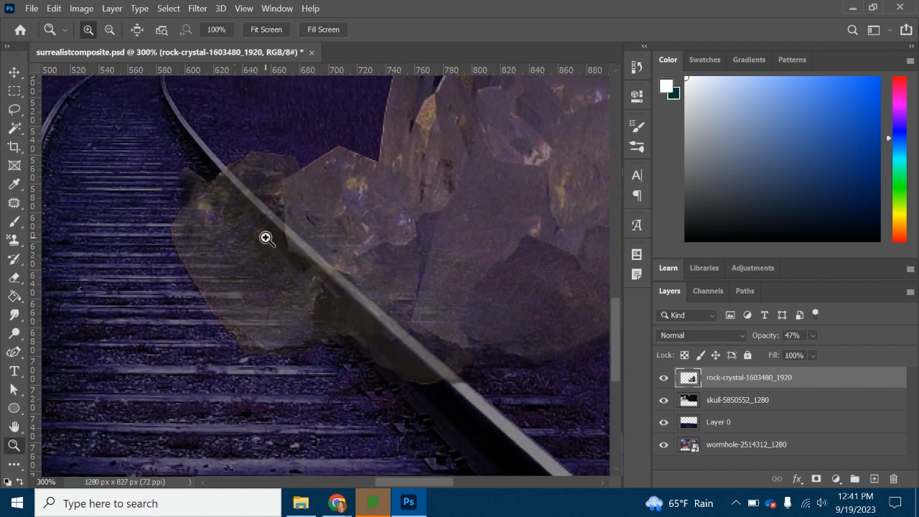
{"action": "left_click", "coordinate": [10, 278]}
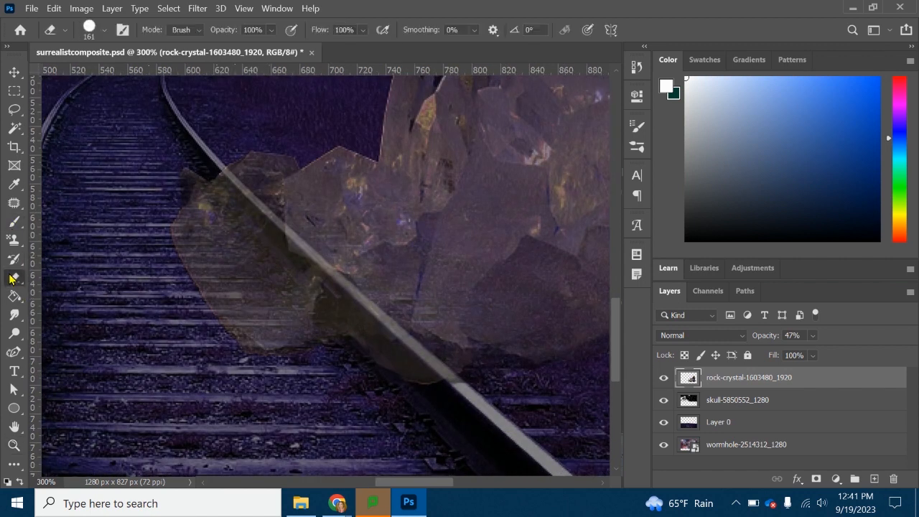
{"action": "left_click", "coordinate": [105, 34]}
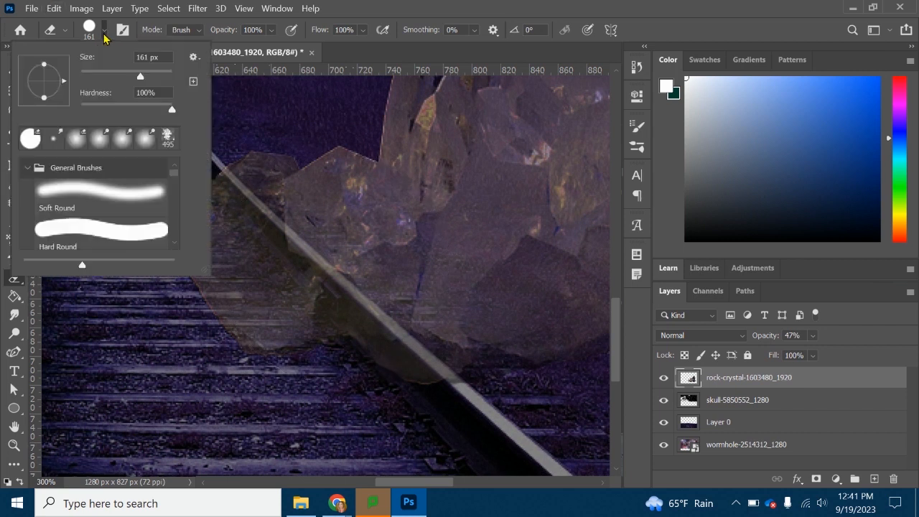
{"action": "left_click_drag", "start_coordinate": [141, 79], "coordinate": [83, 79]}
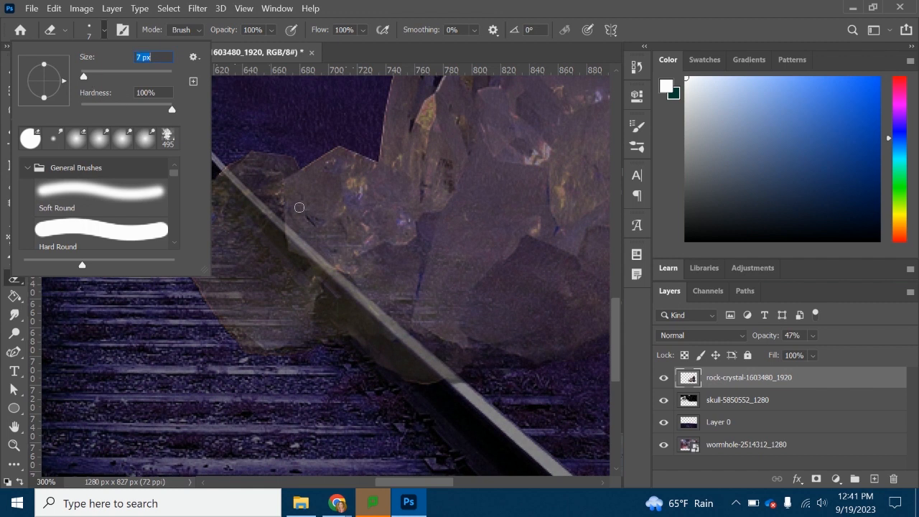
{"action": "key", "text": "Tab"}
{"action": "left_click", "coordinate": [103, 30]}
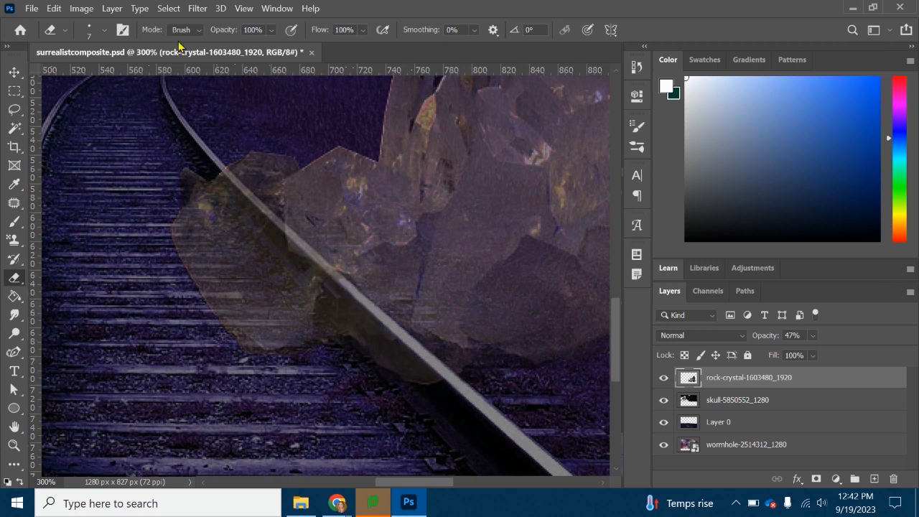
- Erase the crystal over the thinner far section of the rail with a 3 px Eraser and set the layer's opacity to 100%
{"action": "left_click", "coordinate": [104, 29]}
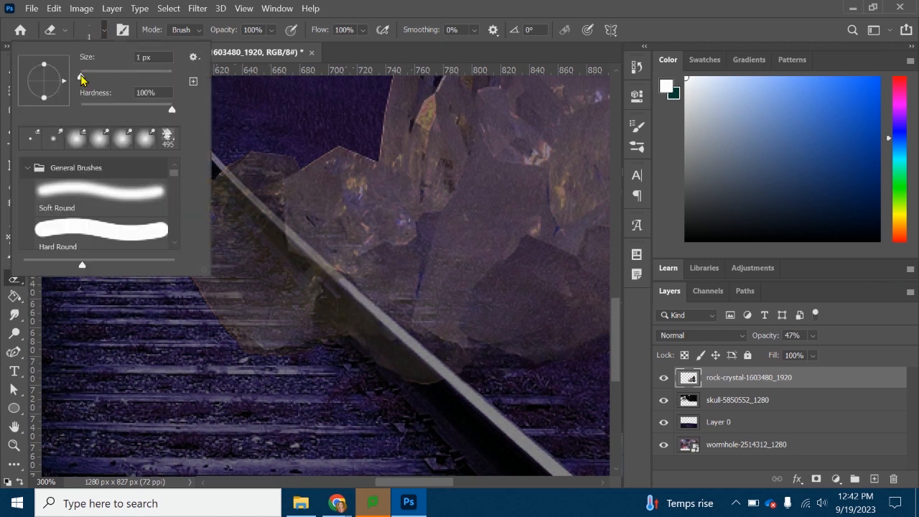
{"action": "left_click", "coordinate": [105, 29]}
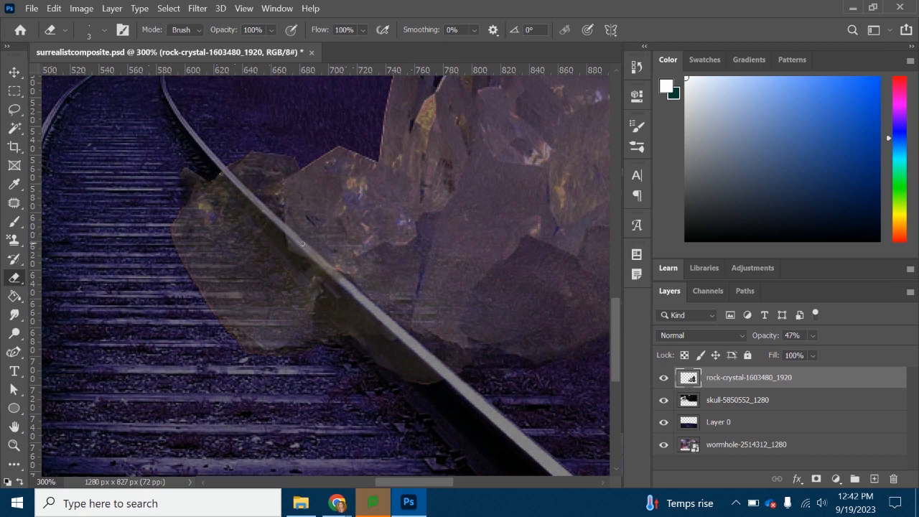
{"action": "left_click", "coordinate": [813, 335]}
{"action": "left_click_drag", "start_coordinate": [827, 353], "coordinate": [878, 357]}
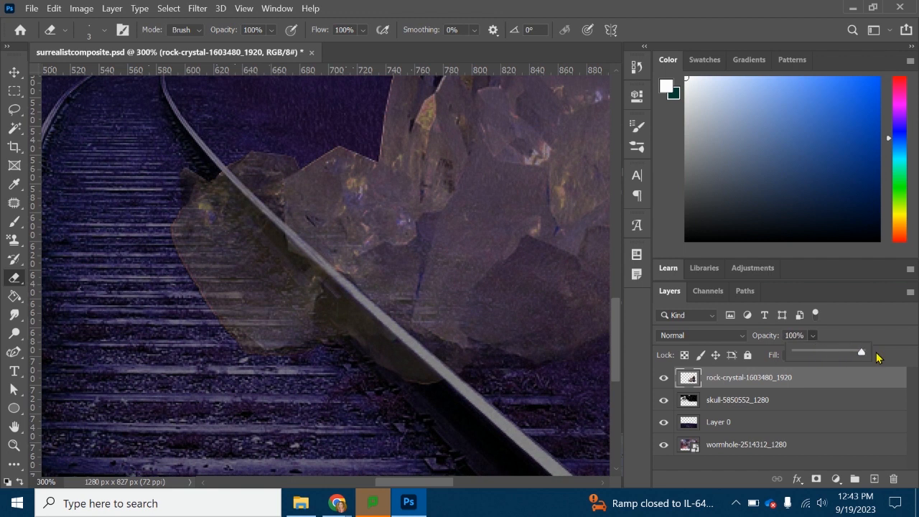
- Reduce the crystal layer's opacity to 51% so the rail beneath the crystal can be traced
{"action": "left_click", "coordinate": [14, 445]}
{"action": "left_click", "coordinate": [438, 248], "text": "alt"}
{"action": "left_click", "coordinate": [439, 248], "text": "alt"}
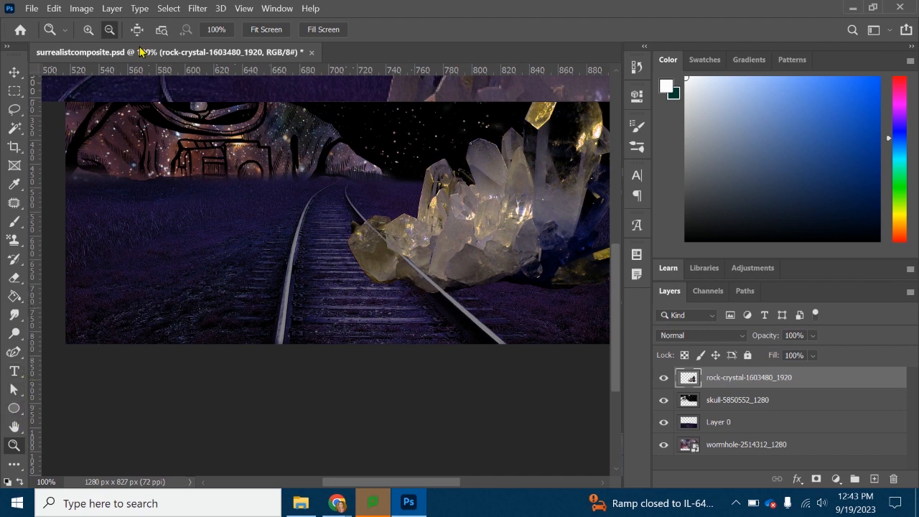
{"action": "left_click", "coordinate": [88, 30]}
{"action": "left_click", "coordinate": [401, 263]}
{"action": "left_click", "coordinate": [481, 279]}
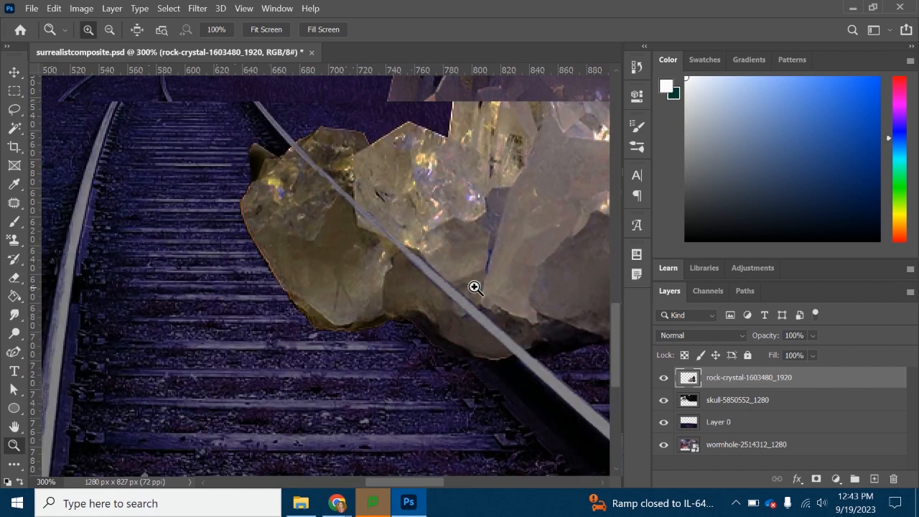
{"action": "left_click", "coordinate": [812, 336]}
{"action": "left_click_drag", "start_coordinate": [823, 355], "coordinate": [806, 355]}
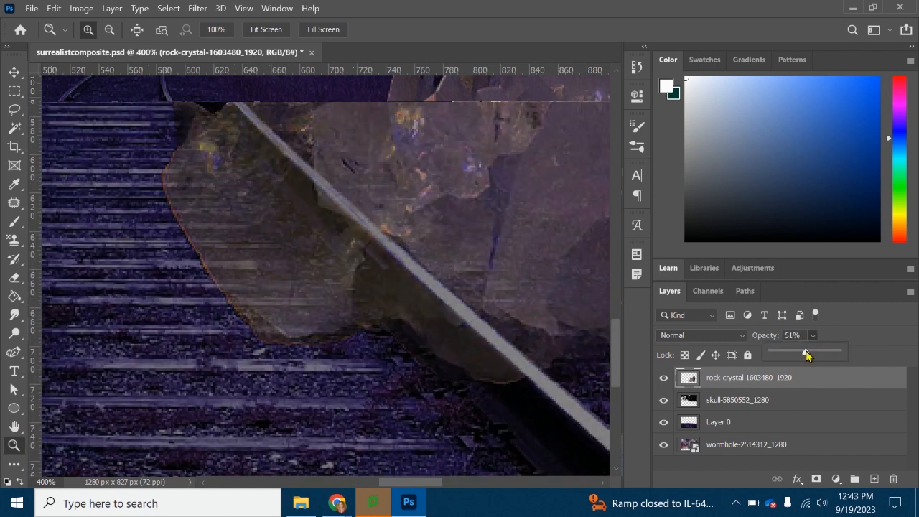
- Erase the crystal along the rail's dark shadowed side using a 7 px Eraser
{"action": "left_click", "coordinate": [14, 277]}
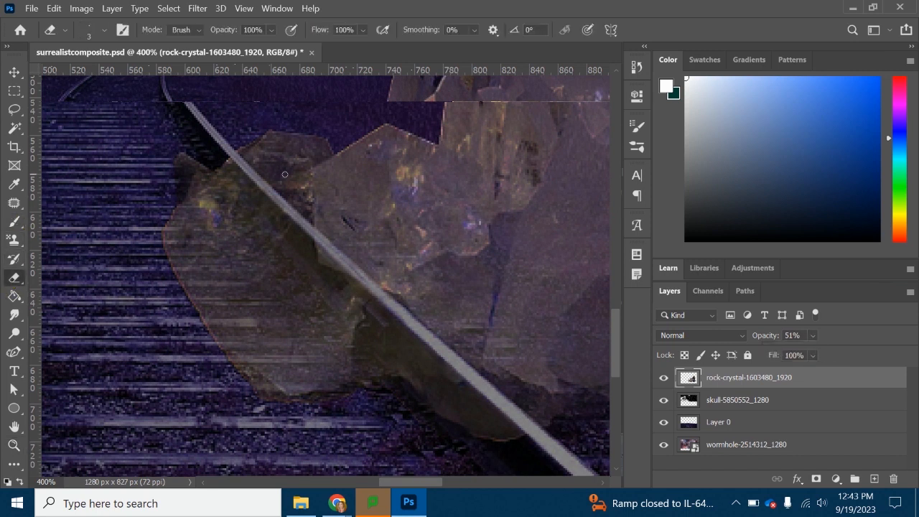
{"action": "left_click", "coordinate": [96, 27]}
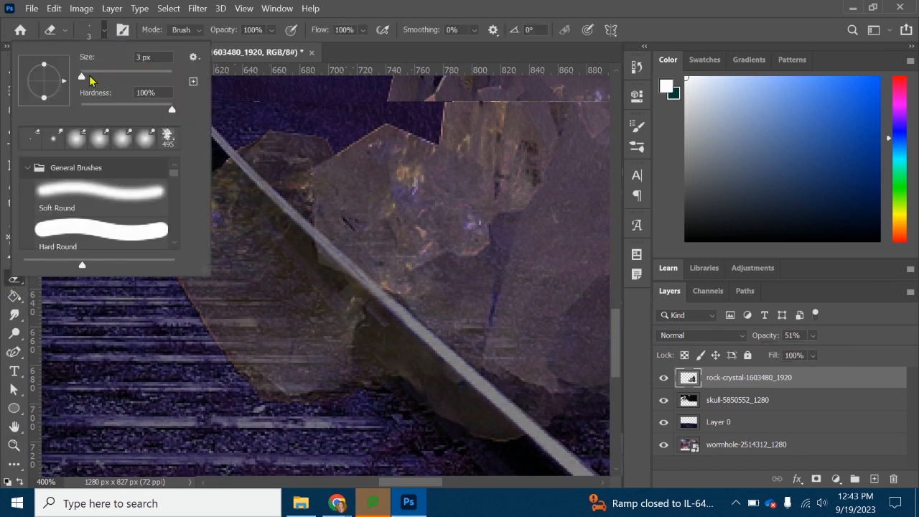
{"action": "left_click_drag", "start_coordinate": [82, 76], "coordinate": [85, 77]}
{"action": "left_click", "coordinate": [104, 31]}
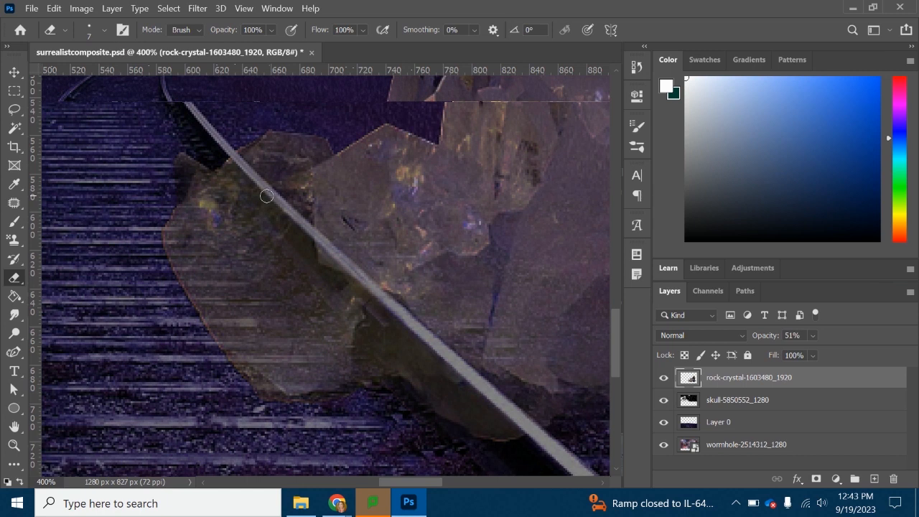
{"action": "mouse_move", "coordinate": [231, 156]}
{"action": "left_mouse_down"}
{"action": "mouse_move", "coordinate": [525, 437]}
{"action": "mouse_move", "coordinate": [472, 402]}
{"action": "mouse_move", "coordinate": [507, 439]}
{"action": "mouse_move", "coordinate": [430, 390]}
{"action": "mouse_move", "coordinate": [434, 403]}
{"action": "mouse_move", "coordinate": [482, 437]}
{"action": "mouse_move", "coordinate": [432, 364]}
{"action": "mouse_move", "coordinate": [469, 398]}
{"action": "mouse_move", "coordinate": [441, 375]}
{"action": "mouse_move", "coordinate": [434, 388]}
{"action": "mouse_move", "coordinate": [413, 385]}
{"action": "mouse_move", "coordinate": [430, 384]}
{"action": "mouse_move", "coordinate": [423, 354]}
{"action": "mouse_move", "coordinate": [346, 278]}
{"action": "left_mouse_up"}
{"action": "mouse_move", "coordinate": [228, 153]}
{"action": "left_mouse_down"}
{"action": "mouse_move", "coordinate": [245, 186]}
{"action": "mouse_move", "coordinate": [318, 263]}
{"action": "mouse_move", "coordinate": [308, 251]}
{"action": "left_mouse_up"}
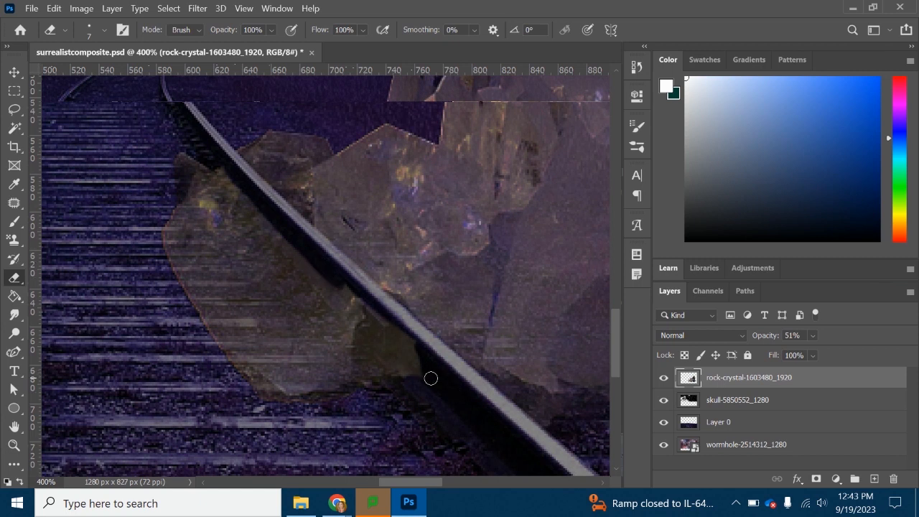
{"action": "left_click_drag", "start_coordinate": [422, 368], "coordinate": [419, 370]}
- Erase the remaining crystal over the middle of the rail's dark side, undoing stray strokes
{"action": "left_click_drag", "start_coordinate": [332, 278], "coordinate": [376, 320]}
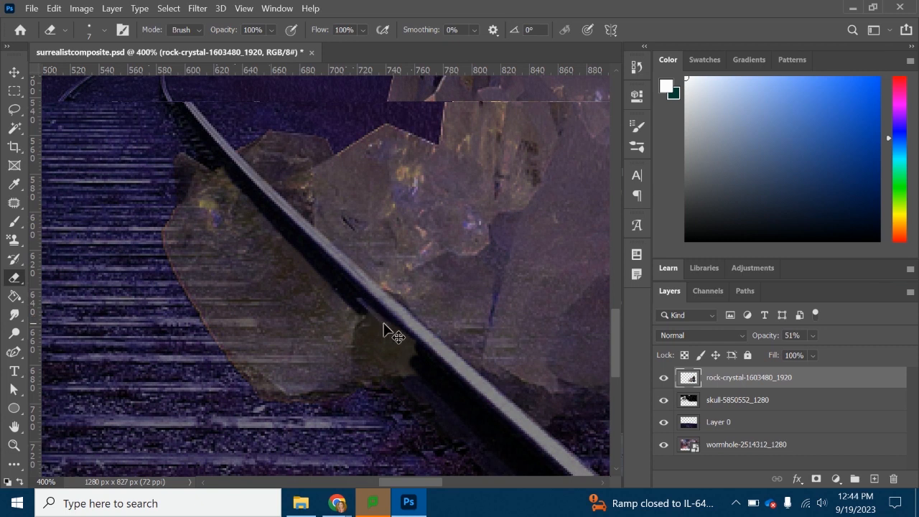
{"action": "key", "text": "ctrl+z"}
{"action": "left_click_drag", "start_coordinate": [337, 279], "coordinate": [401, 350]}
{"action": "key", "text": "ctrl+z"}
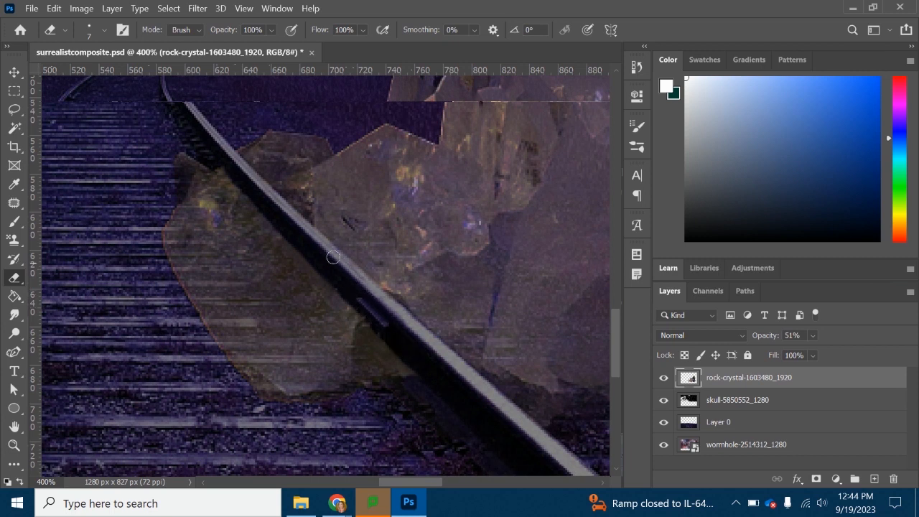
{"action": "scroll", "coordinate": [352, 327], "scroll_direction": "down", "scroll_amount": 2}
{"action": "scroll", "coordinate": [330, 309], "scroll_direction": "up", "scroll_amount": 4}
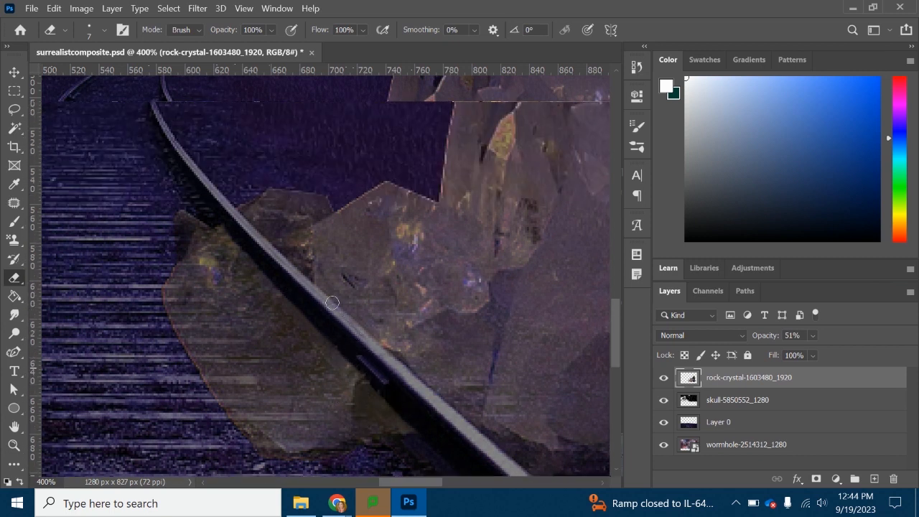
{"action": "scroll", "coordinate": [252, 237], "scroll_direction": "down", "scroll_amount": 4}
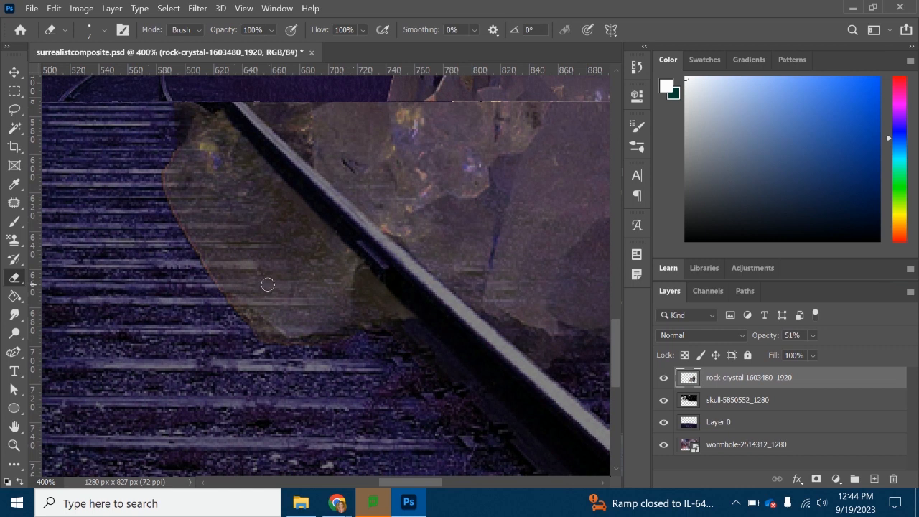
- Restore the crystal layer's opacity to 100%
{"action": "left_click", "coordinate": [14, 446]}
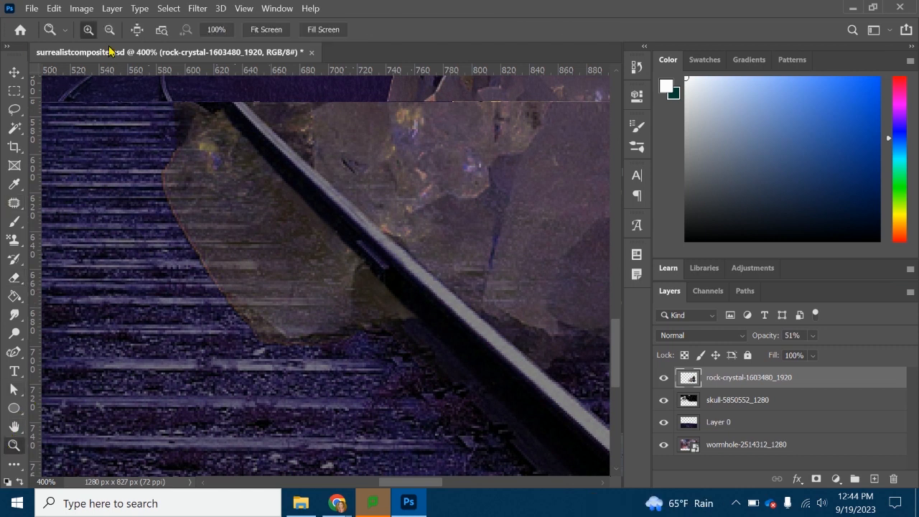
{"action": "left_click", "coordinate": [351, 215], "text": "alt"}
{"action": "left_click", "coordinate": [350, 216], "text": "alt"}
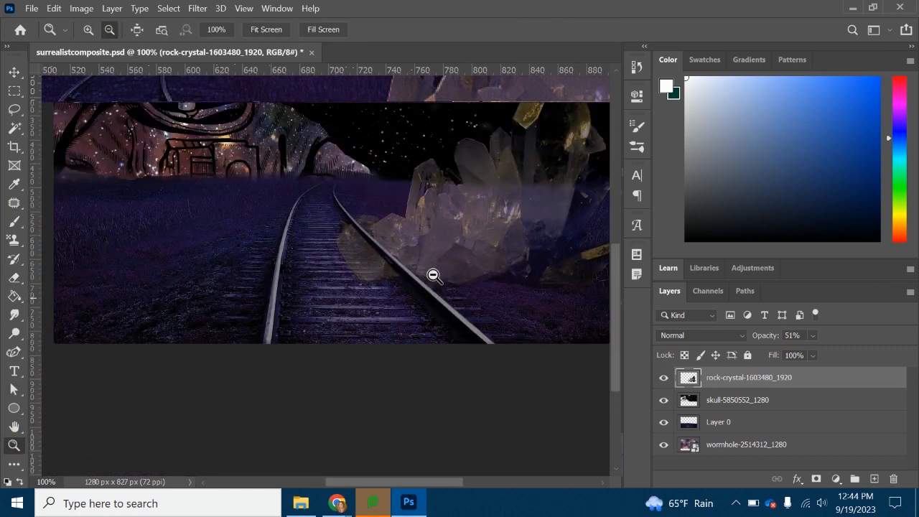
{"action": "left_click", "coordinate": [813, 335]}
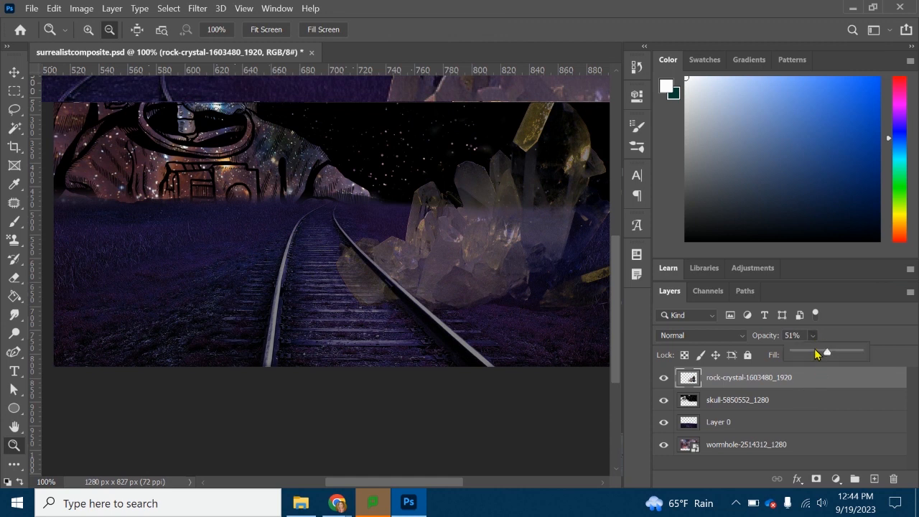
{"action": "left_click_drag", "start_coordinate": [820, 354], "coordinate": [893, 361]}
{"action": "scroll", "coordinate": [593, 345], "scroll_direction": "up", "scroll_amount": 3}
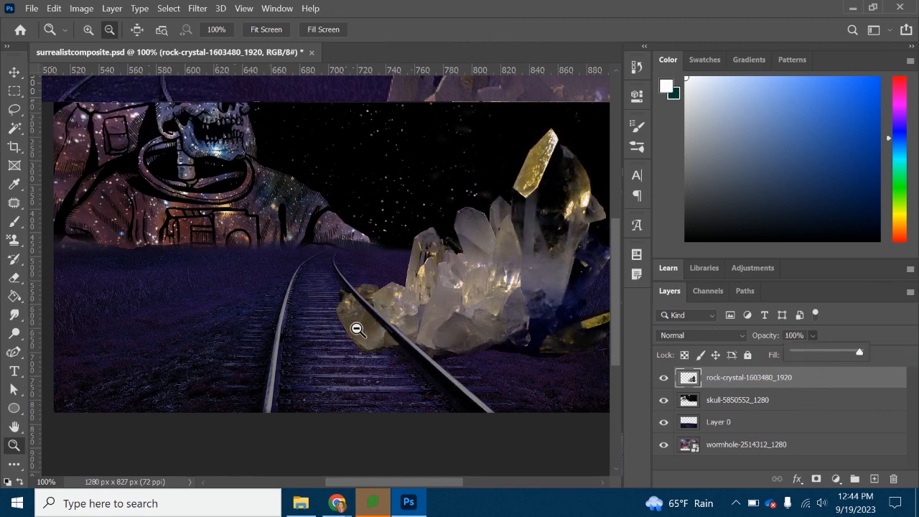
- Lasso the crystal piece lying between the rails and move it away from the cluster onto the opposite rail
{"action": "left_click", "coordinate": [11, 73]}
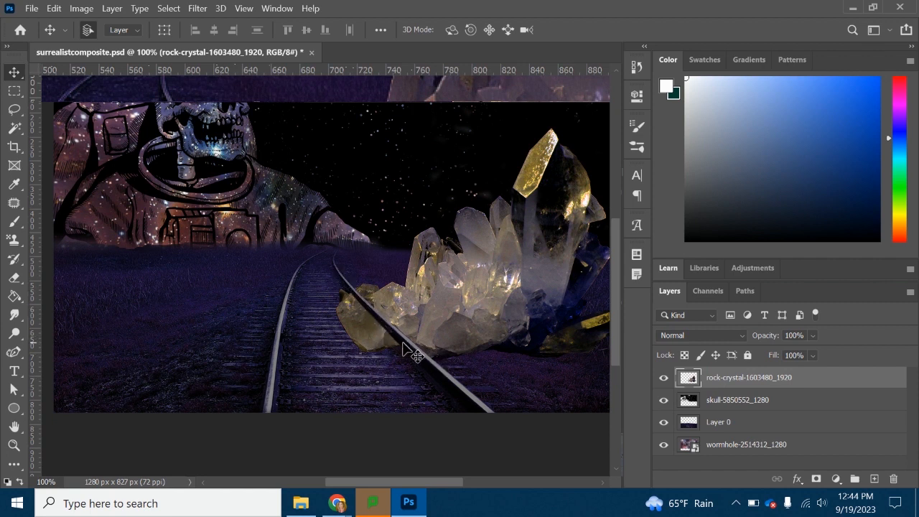
{"action": "left_click", "coordinate": [12, 112]}
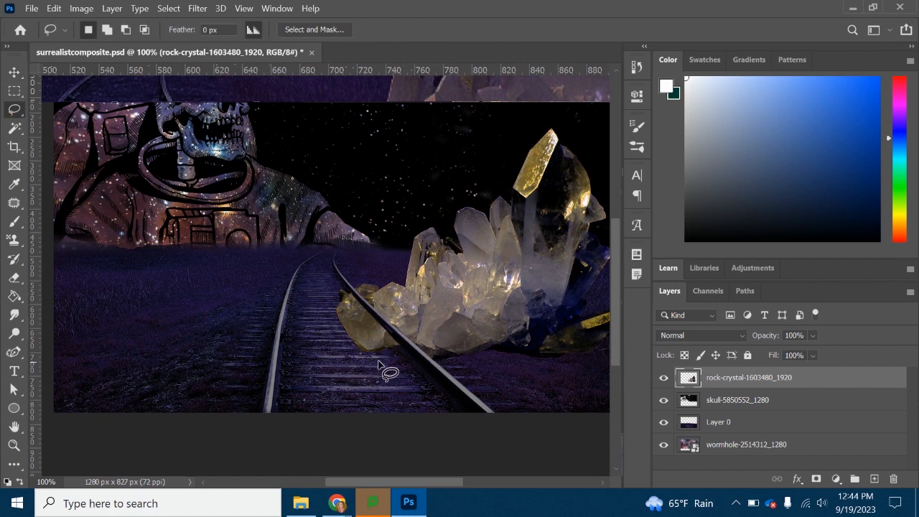
{"action": "left_click_drag", "start_coordinate": [403, 351], "coordinate": [348, 301]}
{"action": "mouse_move", "coordinate": [335, 310]}
{"action": "left_mouse_down"}
{"action": "mouse_move", "coordinate": [359, 362]}
{"action": "mouse_move", "coordinate": [394, 373]}
{"action": "mouse_move", "coordinate": [399, 338]}
{"action": "mouse_move", "coordinate": [363, 298]}
{"action": "left_mouse_up"}
{"action": "left_click", "coordinate": [14, 72]}
{"action": "left_click_drag", "start_coordinate": [368, 345], "coordinate": [303, 345]}
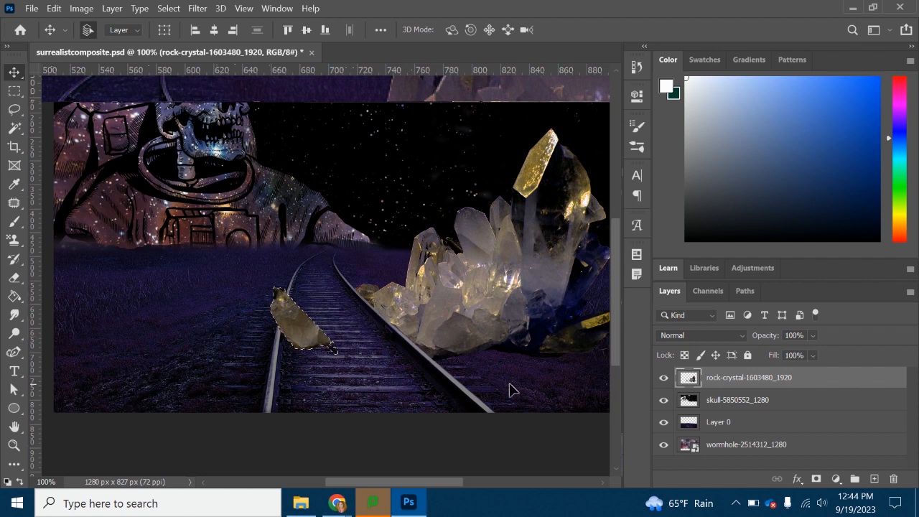
- Copy the selected crystal piece to its own layer, move the copy above the tracks, and delete the original piece from the rock-crystal layer
{"action": "key", "text": "ctrl+j"}
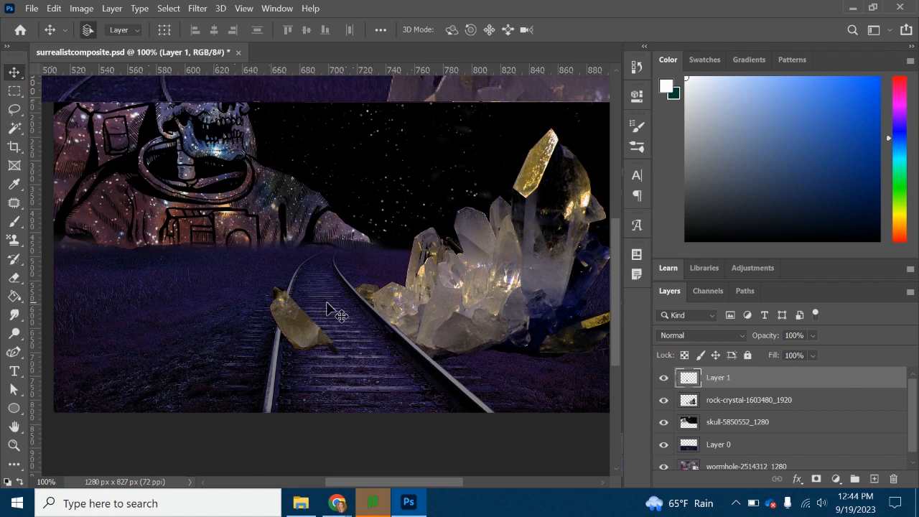
{"action": "left_click_drag", "start_coordinate": [301, 314], "coordinate": [304, 230]}
{"action": "left_click", "coordinate": [724, 408]}
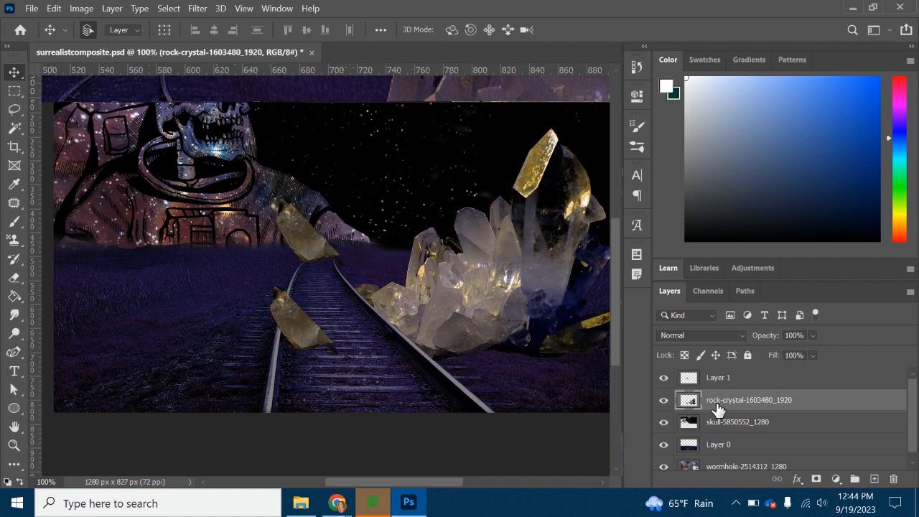
{"action": "left_click", "coordinate": [167, 9]}
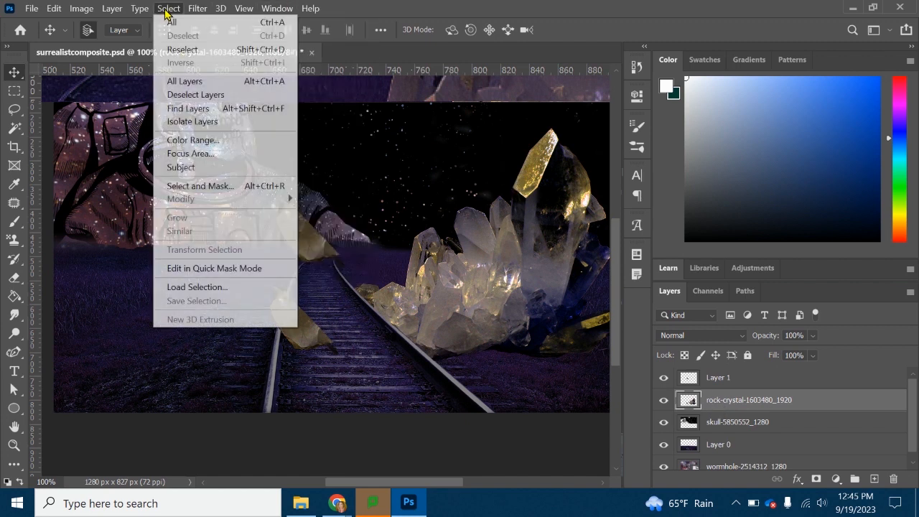
{"action": "left_click", "coordinate": [183, 49]}
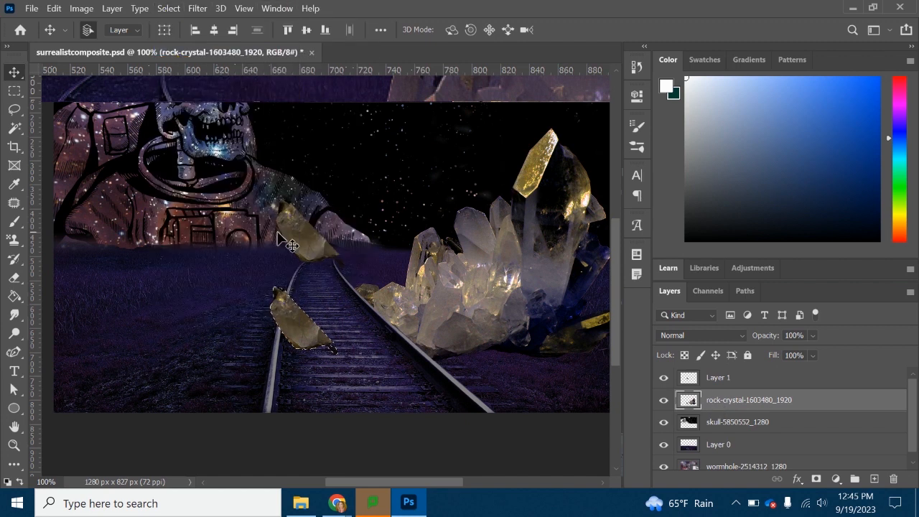
{"action": "key", "text": "Delete"}
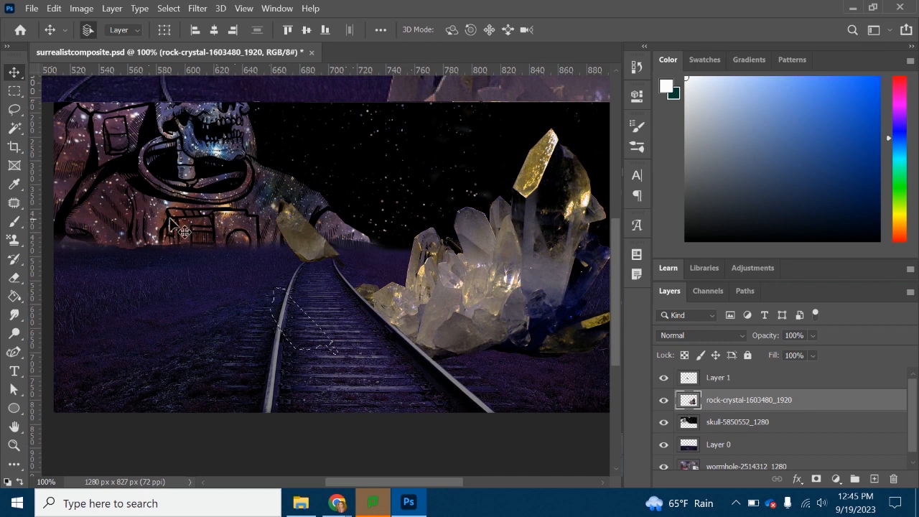
- Clear the selection and move the crystal piece on Layer 1 down between the rails
{"action": "left_click", "coordinate": [722, 379]}
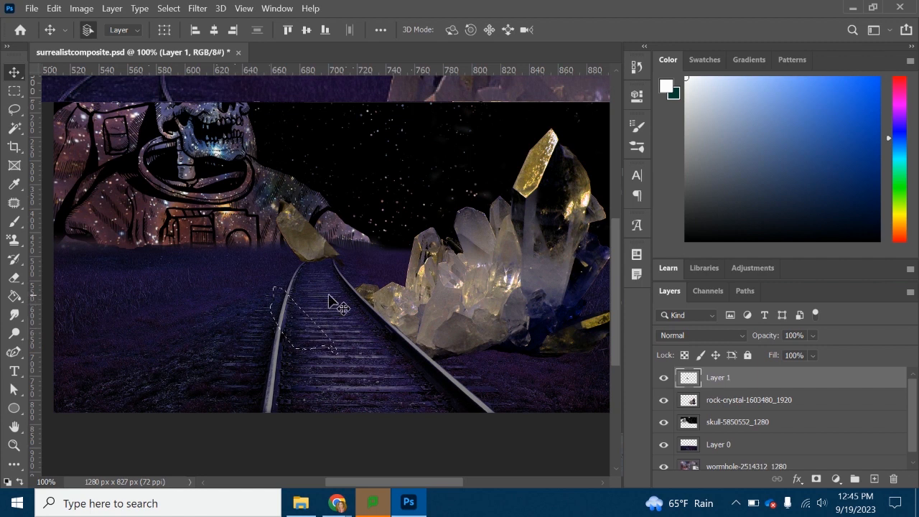
{"action": "left_click", "coordinate": [166, 11]}
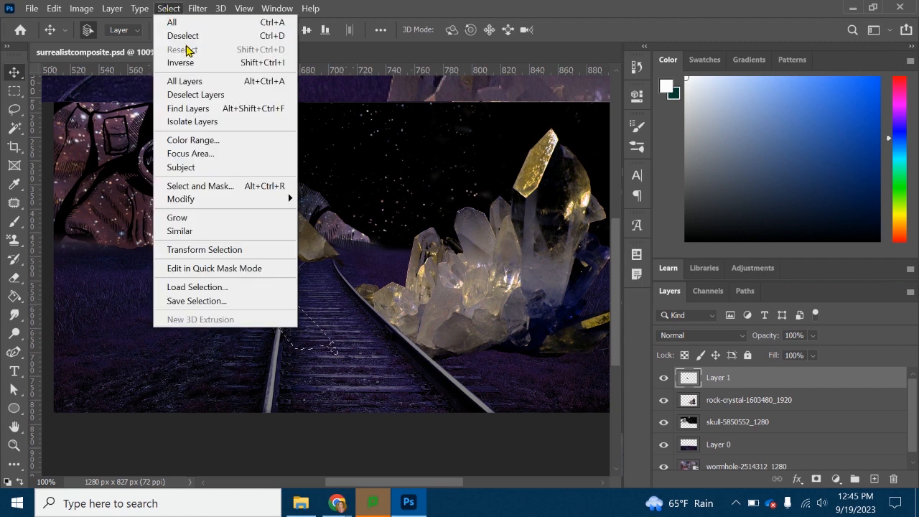
{"action": "left_click", "coordinate": [170, 11]}
{"action": "key", "text": "ctrl+d"}
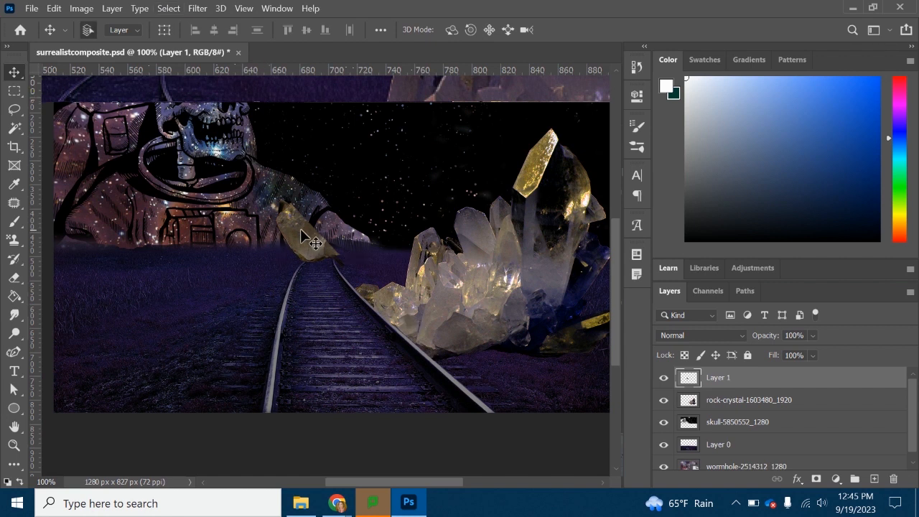
{"action": "left_click_drag", "start_coordinate": [300, 228], "coordinate": [337, 320]}
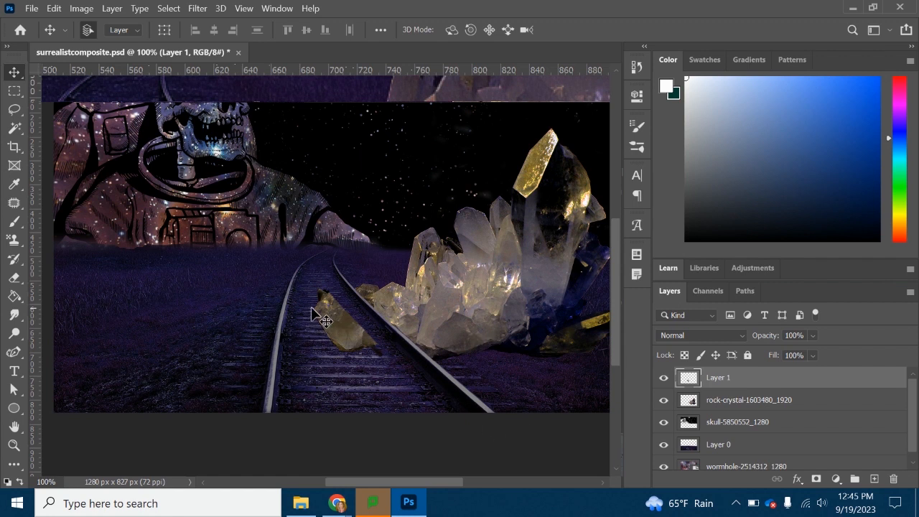
- Rotate the crystal piece about 137° with Free Transform and set it on the ties beside the rail near the cluster
{"action": "key", "text": "ctrl+t"}
{"action": "left_click_drag", "start_coordinate": [367, 255], "coordinate": [383, 418]}
{"action": "left_click_drag", "start_coordinate": [360, 326], "coordinate": [364, 354]}
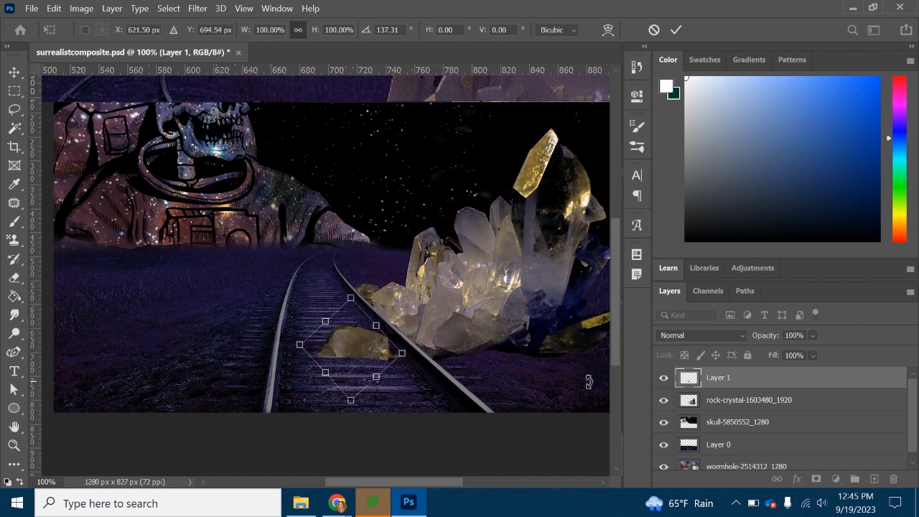
{"action": "key", "text": "Return"}
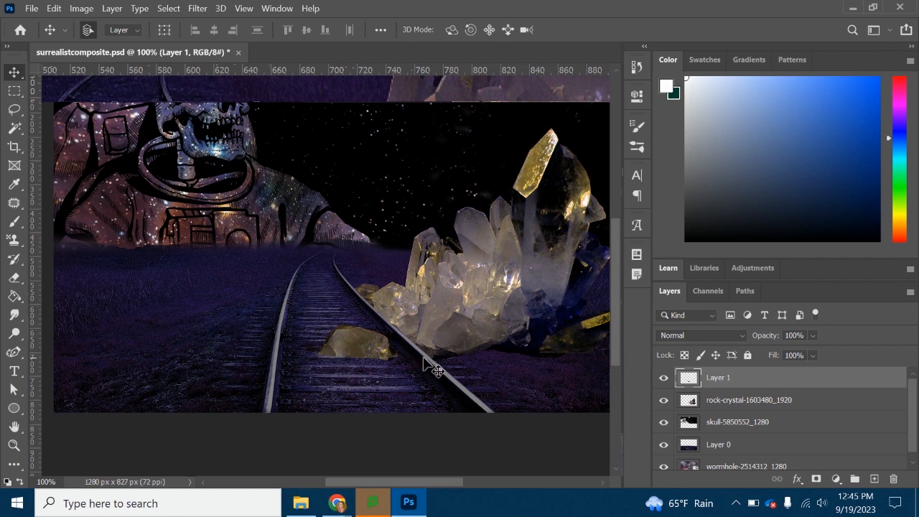
- Flip the crystal piece horizontally and move it against the rail next to the crystal cluster
{"action": "left_click", "coordinate": [54, 8]}
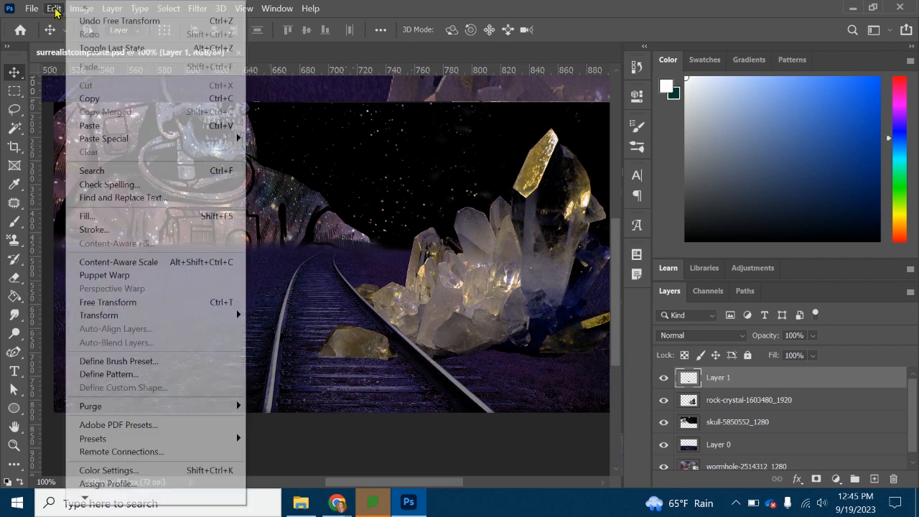
{"action": "mouse_move", "coordinate": [100, 318]}
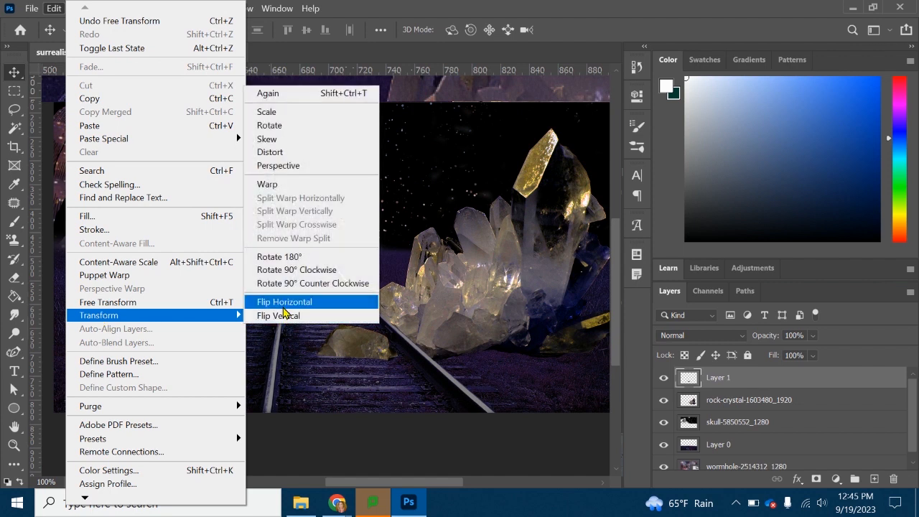
{"action": "left_click", "coordinate": [286, 304]}
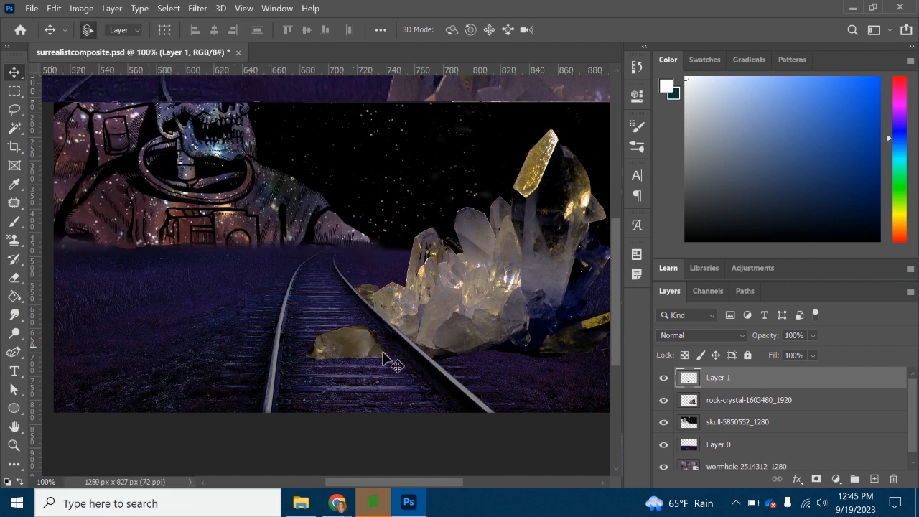
{"action": "left_click", "coordinate": [55, 9]}
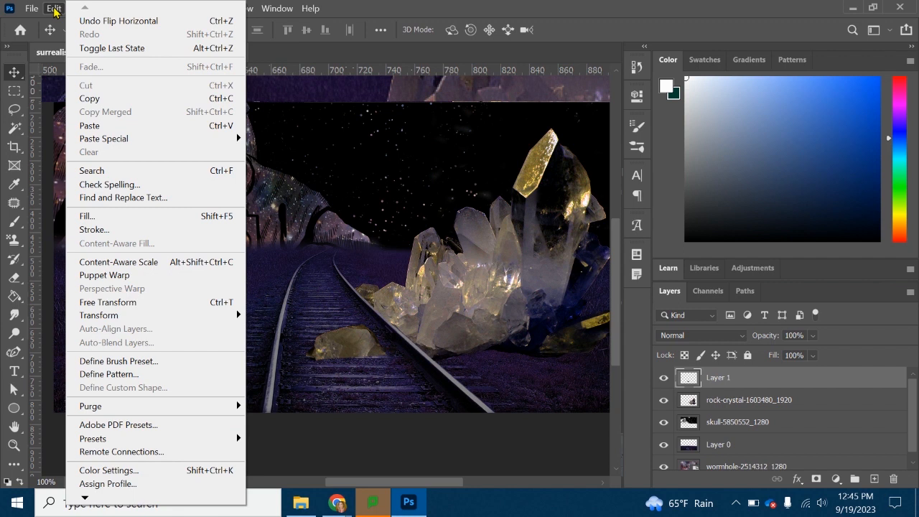
{"action": "left_click", "coordinate": [54, 9]}
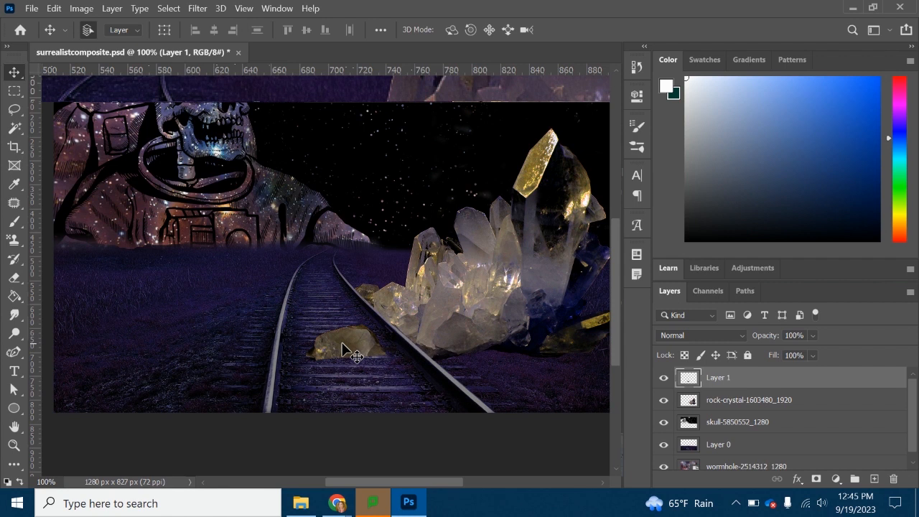
{"action": "left_click_drag", "start_coordinate": [341, 349], "coordinate": [352, 344]}
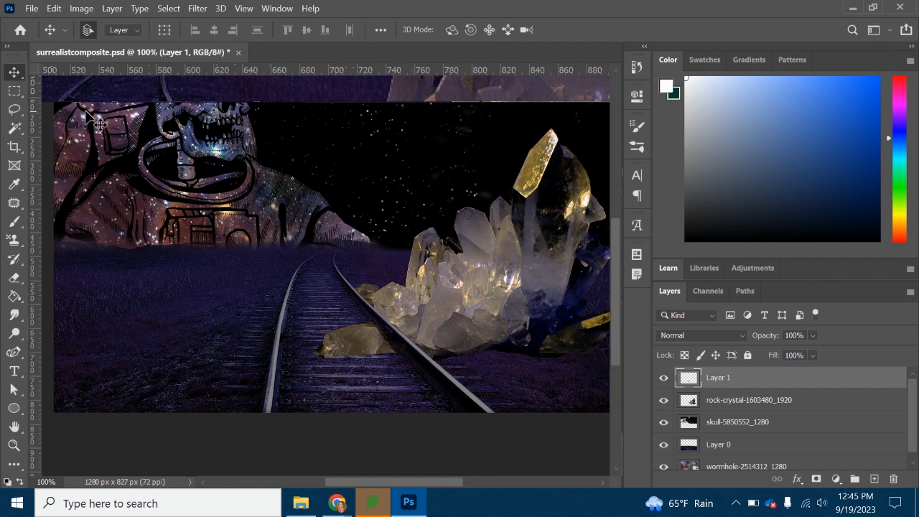
- Lasso a small crystal from the lower edge of the rock-crystal cluster, copy it to its own layer, and move it between the rails
{"action": "left_click", "coordinate": [12, 115]}
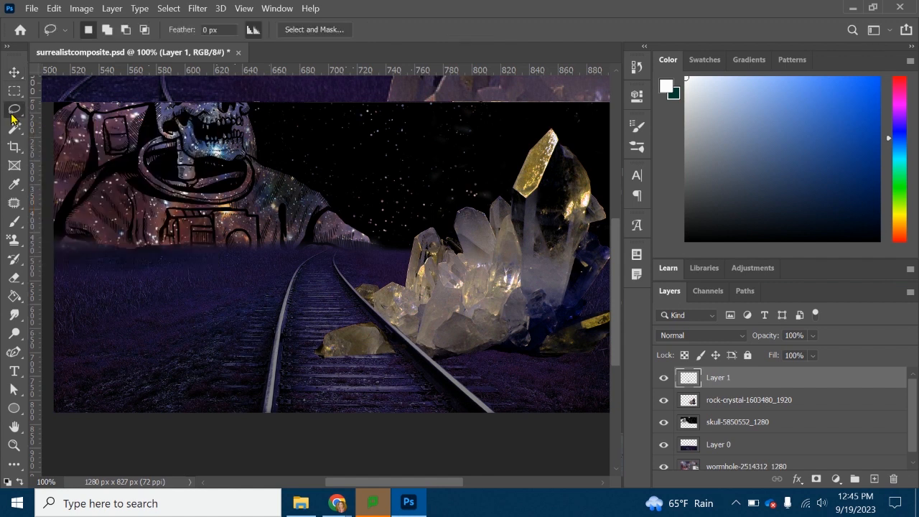
{"action": "left_click", "coordinate": [718, 400]}
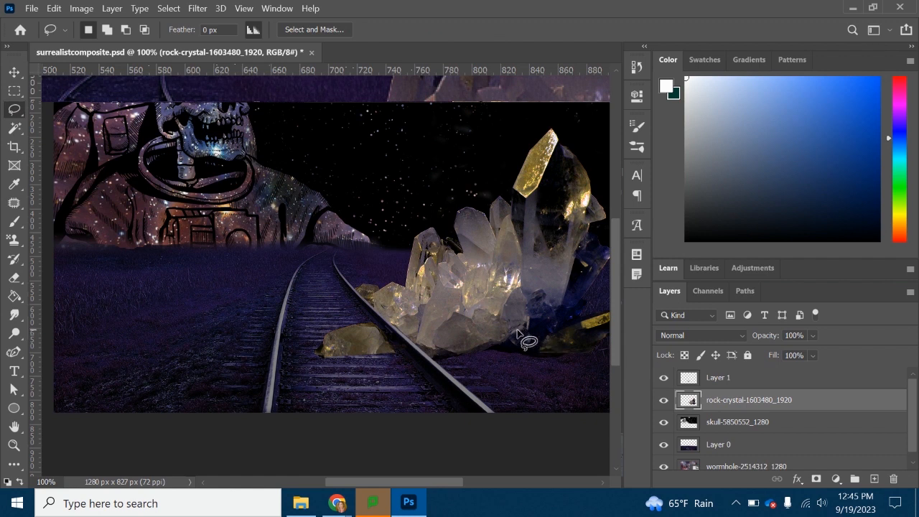
{"action": "mouse_move", "coordinate": [512, 310]}
{"action": "left_mouse_down"}
{"action": "mouse_move", "coordinate": [505, 332]}
{"action": "mouse_move", "coordinate": [526, 336]}
{"action": "left_mouse_up"}
{"action": "key", "text": "ctrl+j"}
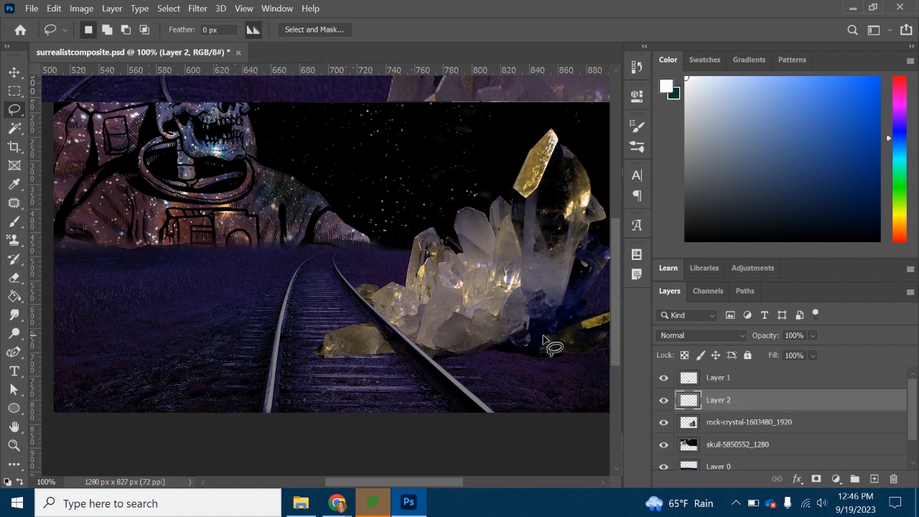
{"action": "key", "text": "v"}
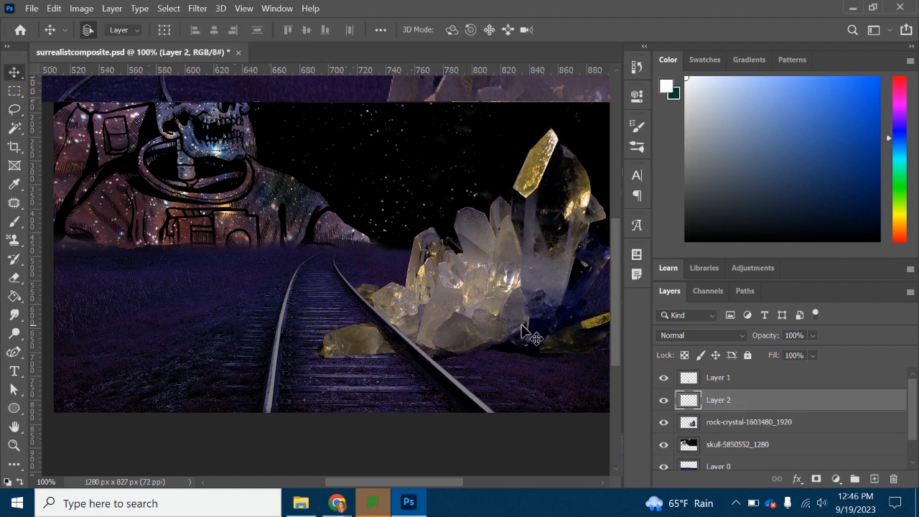
{"action": "left_click_drag", "start_coordinate": [517, 331], "coordinate": [384, 383]}
- Brighten the small crystal on Layer 2 with a Levels adjustment, setting the white input level to 220
{"action": "left_click", "coordinate": [54, 8]}
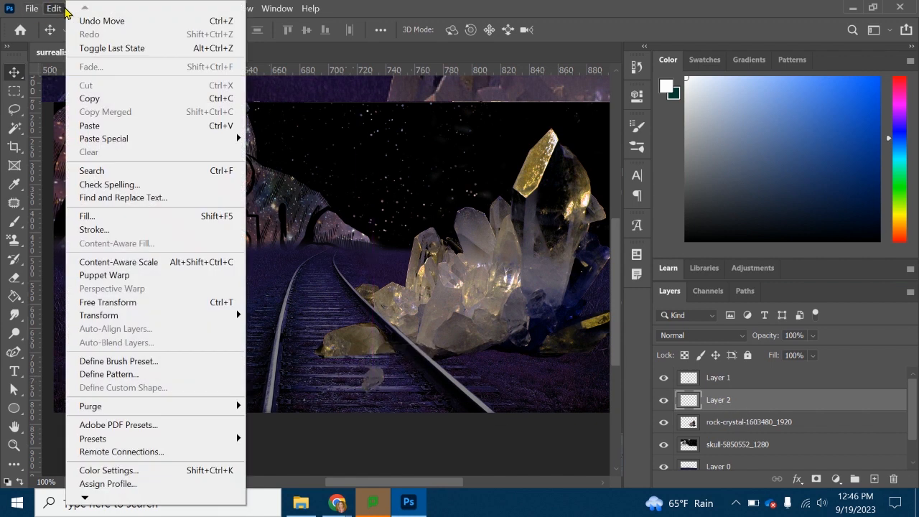
{"action": "left_click", "coordinate": [55, 7]}
{"action": "left_click", "coordinate": [81, 8]}
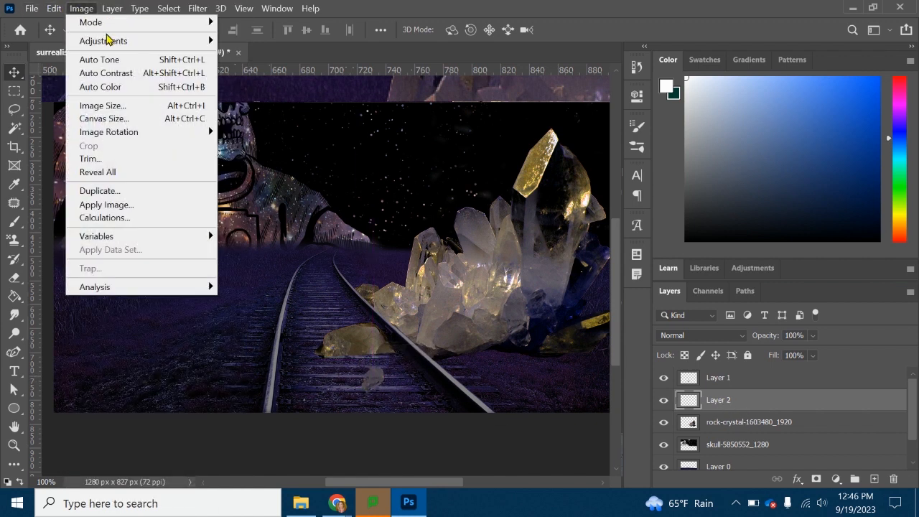
{"action": "mouse_move", "coordinate": [108, 41]}
{"action": "left_click", "coordinate": [270, 55]}
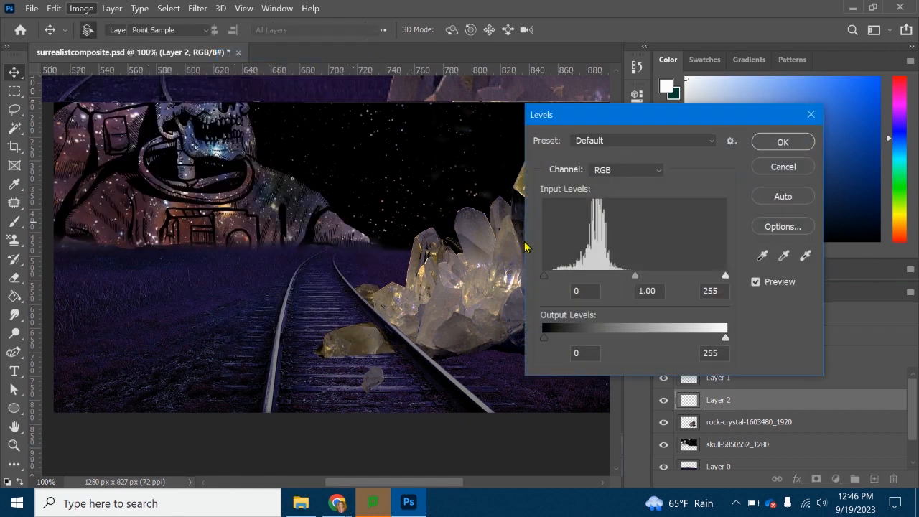
{"action": "left_click_drag", "start_coordinate": [728, 282], "coordinate": [697, 282]}
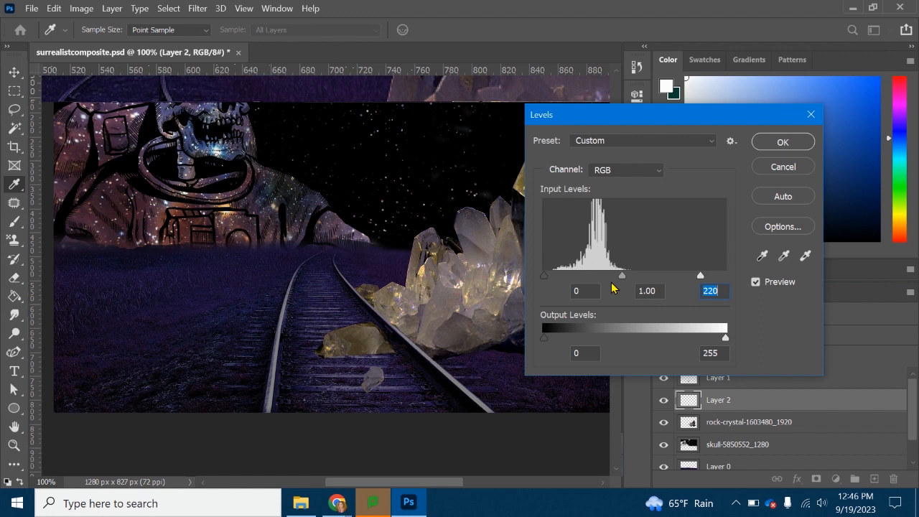
{"action": "mouse_move", "coordinate": [622, 278]}
{"action": "left_mouse_down"}
{"action": "mouse_move", "coordinate": [605, 279]}
{"action": "mouse_move", "coordinate": [624, 280]}
{"action": "left_mouse_up"}
{"action": "left_click", "coordinate": [619, 279]}
{"action": "left_click", "coordinate": [782, 143]}
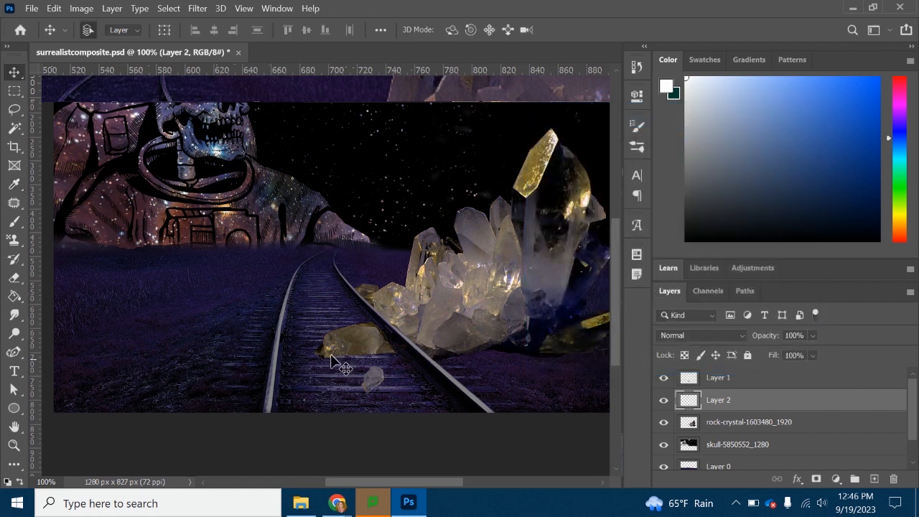
- Scale the small crystal to about 70% and rotate it about 54° with Free Transform
{"action": "left_click_drag", "start_coordinate": [374, 378], "coordinate": [388, 379]}
{"action": "key", "text": "ctrl+t"}
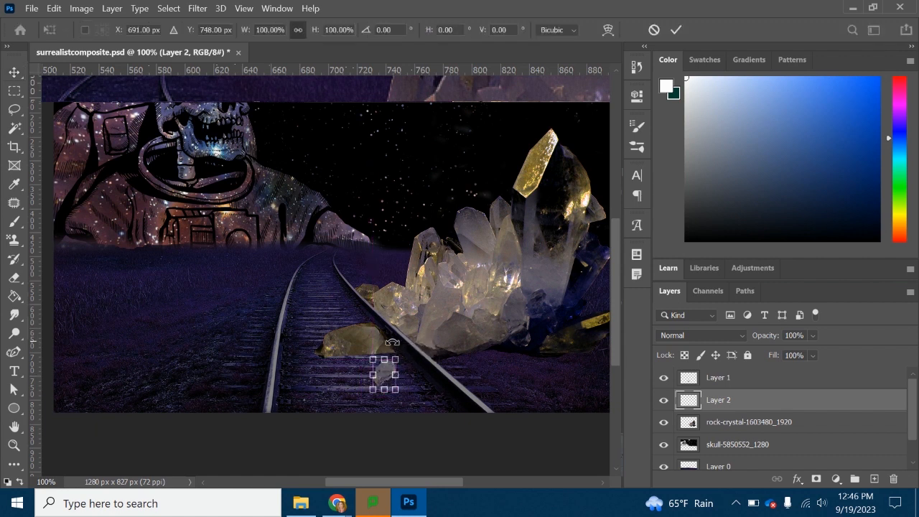
{"action": "left_click_drag", "start_coordinate": [406, 349], "coordinate": [379, 373]}
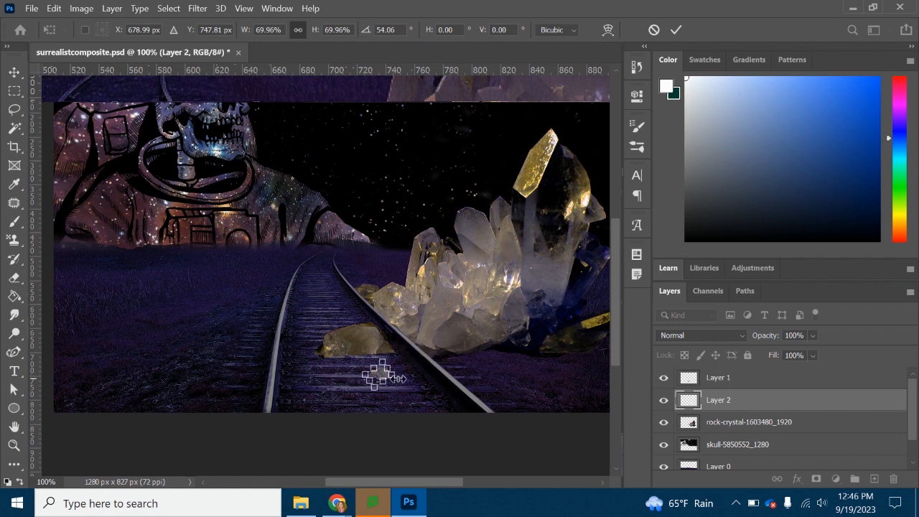
{"action": "key", "text": "Return"}
- Place Layer 2 above Layer 1 and move the small crystal between the larger loose piece and the rail
{"action": "left_click_drag", "start_coordinate": [382, 372], "coordinate": [393, 362]}
{"action": "left_click_drag", "start_coordinate": [717, 403], "coordinate": [712, 374]}
{"action": "left_click_drag", "start_coordinate": [397, 363], "coordinate": [396, 353]}
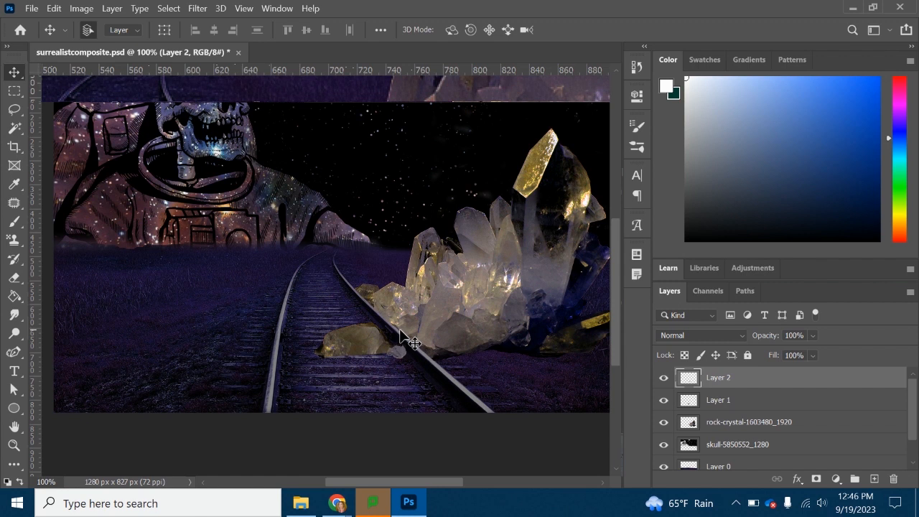
- Save the composite document
{"action": "left_click", "coordinate": [14, 446]}
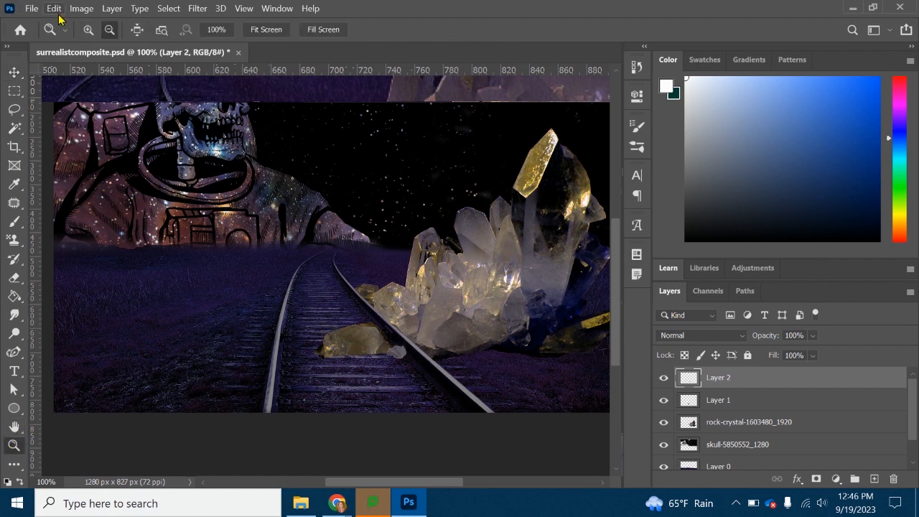
{"action": "left_click", "coordinate": [458, 262]}
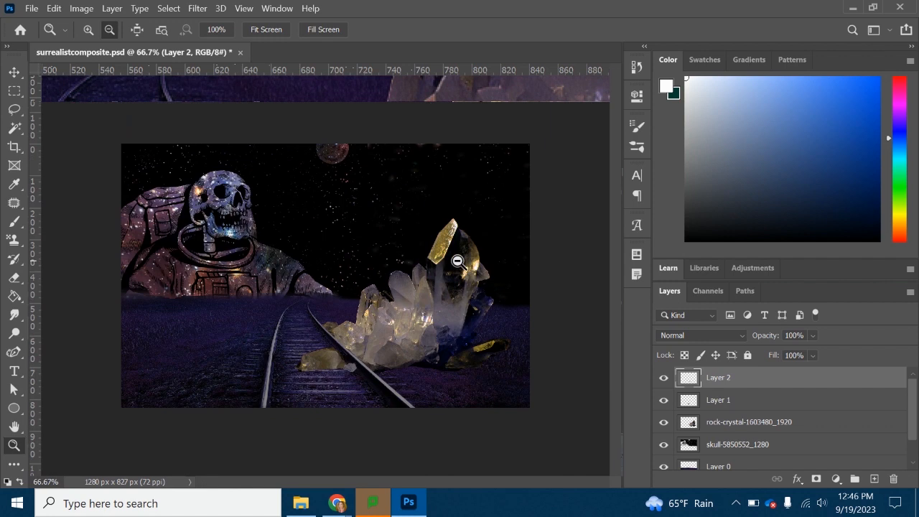
{"action": "left_click", "coordinate": [32, 8]}
{"action": "left_click", "coordinate": [72, 157]}
- Add a new layer above Layer 2 and name it "shadow"
{"action": "left_click", "coordinate": [875, 479]}
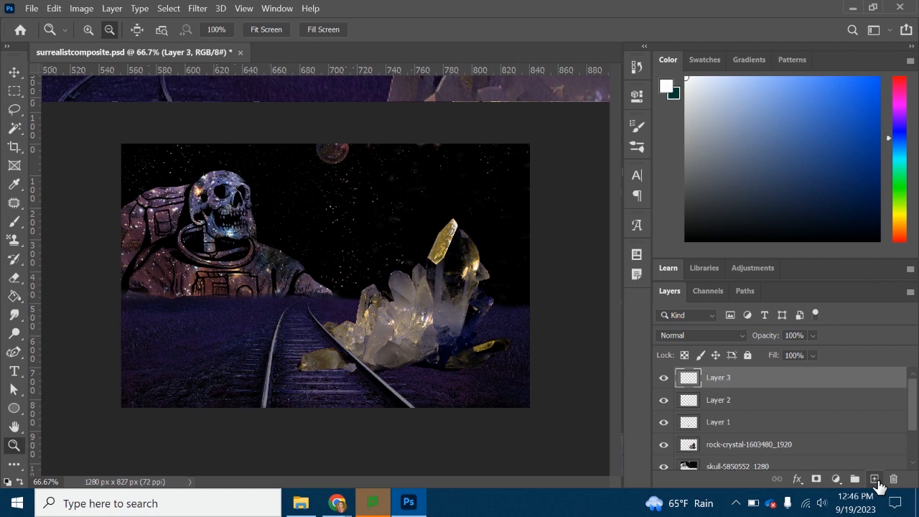
{"action": "double_click", "coordinate": [723, 378]}
{"action": "key", "text": "Return"}
- Set the Brush tool to the Soft Round preset at 120 px
{"action": "left_click", "coordinate": [15, 223]}
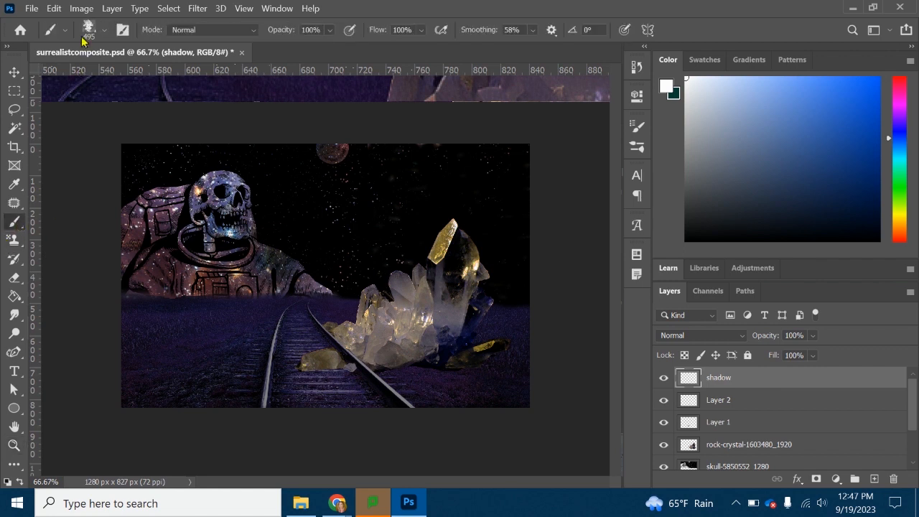
{"action": "left_click", "coordinate": [105, 30]}
{"action": "left_click_drag", "start_coordinate": [171, 215], "coordinate": [174, 172]}
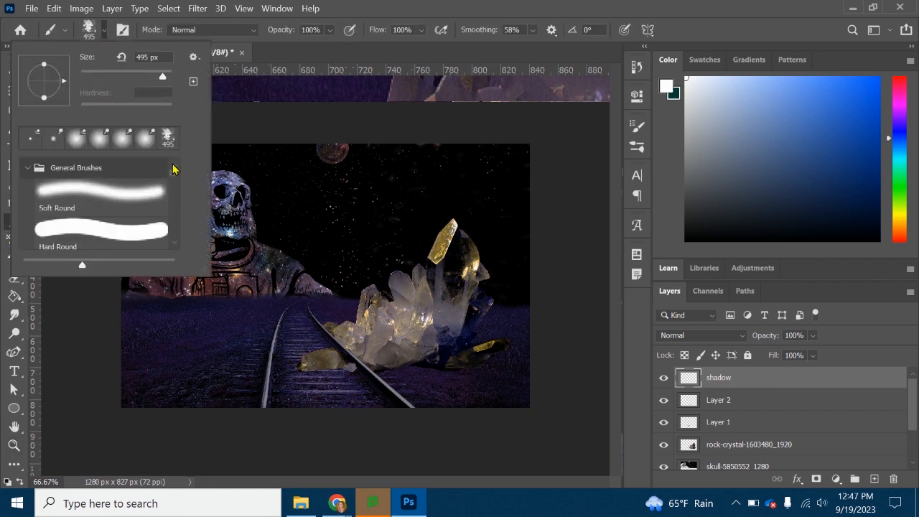
{"action": "left_click", "coordinate": [101, 188]}
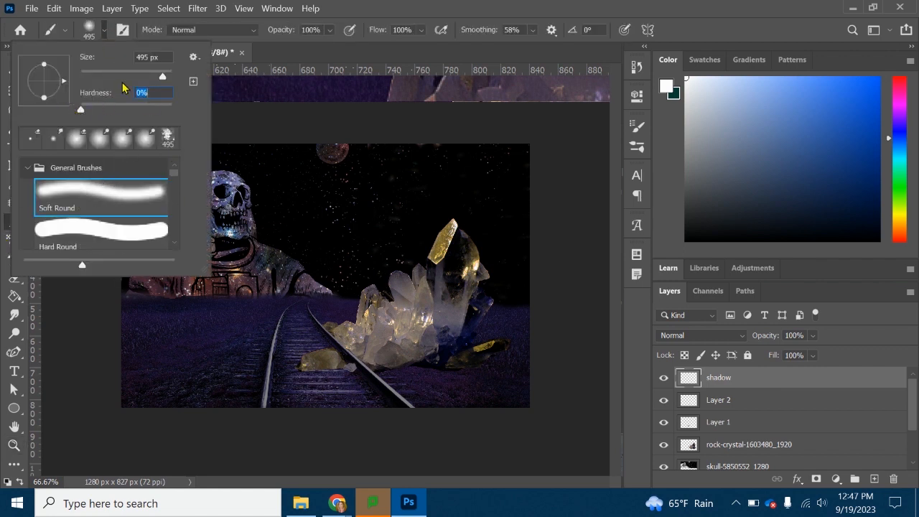
{"action": "left_click_drag", "start_coordinate": [136, 77], "coordinate": [134, 76]}
{"action": "left_click", "coordinate": [104, 39]}
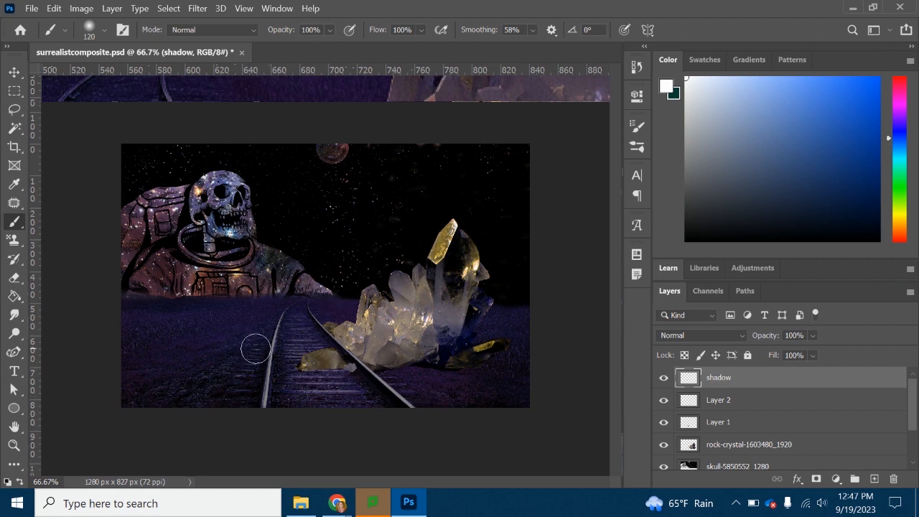
- Undo a white test dab on the shadow layer and set the foreground color to black (#000000)
{"action": "left_click", "coordinate": [327, 346]}
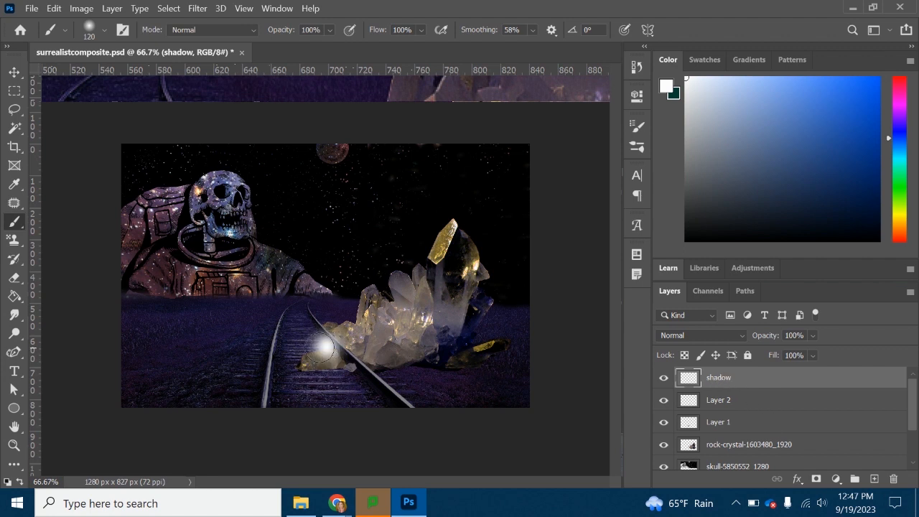
{"action": "key", "text": "ctrl+z"}
{"action": "left_click", "coordinate": [669, 90]}
{"action": "left_click_drag", "start_coordinate": [605, 316], "coordinate": [708, 377]}
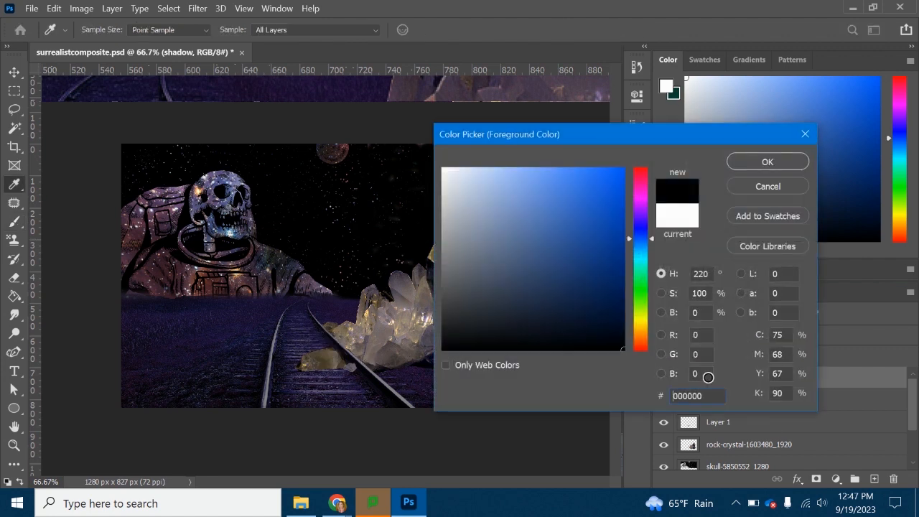
{"action": "left_click", "coordinate": [747, 167]}
- Paint a black shadow over the loose crystals, the ties and the cluster's base, and lower the shadow layer's opacity to 49%
{"action": "mouse_move", "coordinate": [323, 347]}
{"action": "left_mouse_down"}
{"action": "mouse_move", "coordinate": [267, 328]}
{"action": "mouse_move", "coordinate": [263, 353]}
{"action": "mouse_move", "coordinate": [340, 359]}
{"action": "mouse_move", "coordinate": [275, 350]}
{"action": "mouse_move", "coordinate": [252, 363]}
{"action": "mouse_move", "coordinate": [278, 363]}
{"action": "left_mouse_up"}
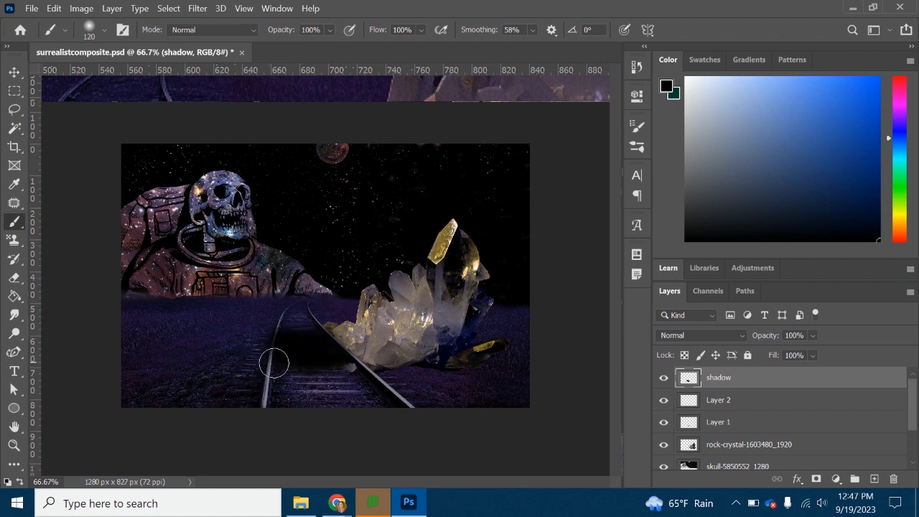
{"action": "mouse_move", "coordinate": [346, 364]}
{"action": "left_mouse_down"}
{"action": "mouse_move", "coordinate": [432, 366]}
{"action": "mouse_move", "coordinate": [339, 365]}
{"action": "mouse_move", "coordinate": [477, 369]}
{"action": "mouse_move", "coordinate": [267, 374]}
{"action": "mouse_move", "coordinate": [321, 369]}
{"action": "mouse_move", "coordinate": [275, 373]}
{"action": "mouse_move", "coordinate": [292, 364]}
{"action": "mouse_move", "coordinate": [279, 358]}
{"action": "mouse_move", "coordinate": [368, 350]}
{"action": "mouse_move", "coordinate": [287, 375]}
{"action": "mouse_move", "coordinate": [296, 348]}
{"action": "mouse_move", "coordinate": [328, 342]}
{"action": "mouse_move", "coordinate": [360, 374]}
{"action": "left_mouse_up"}
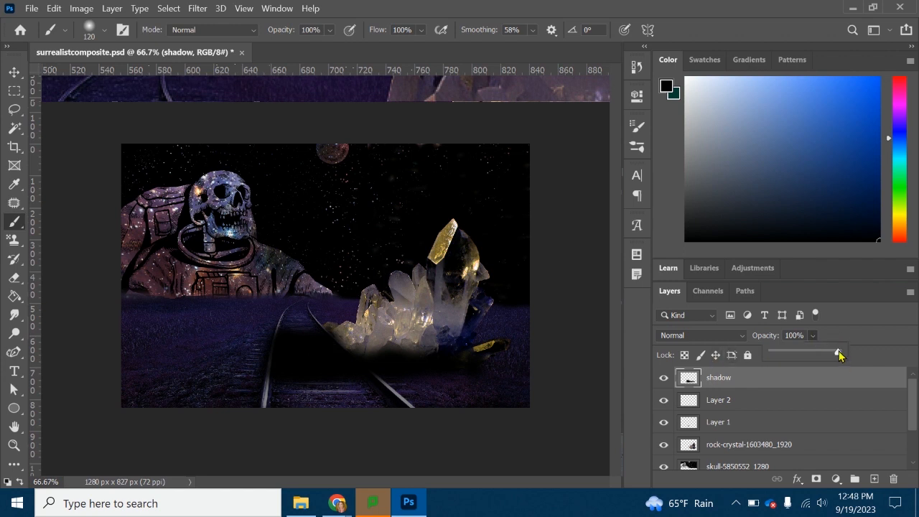
{"action": "left_click_drag", "start_coordinate": [835, 354], "coordinate": [808, 357]}
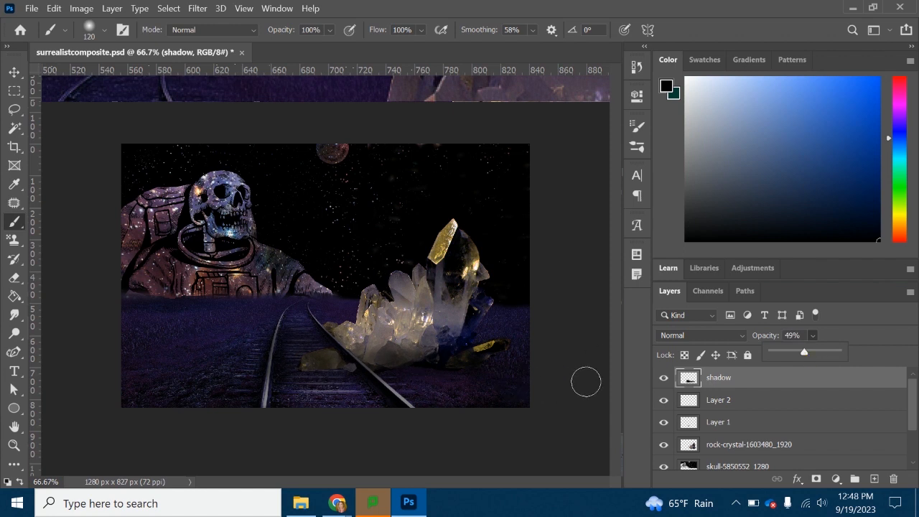
{"action": "left_click", "coordinate": [295, 345]}
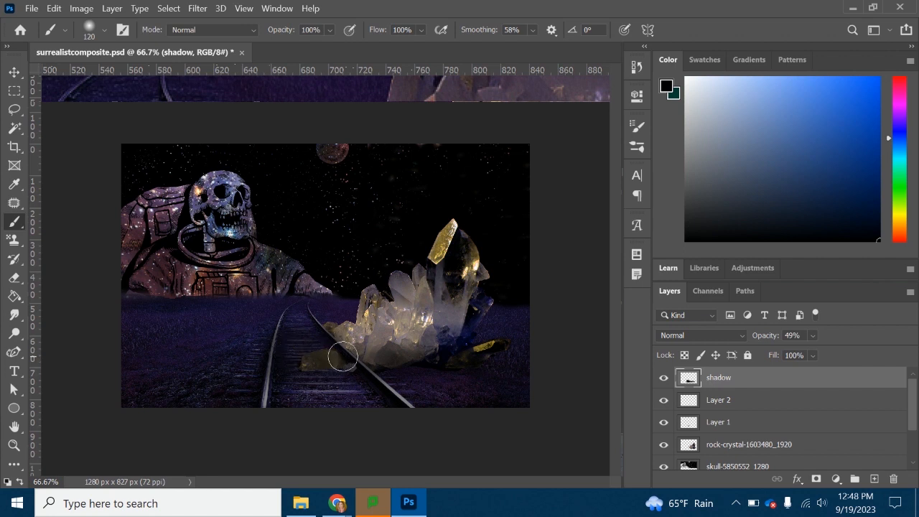
- Try a second black shadow over the ties and loose crystal on a new layer at 33% opacity
{"action": "left_click", "coordinate": [874, 479]}
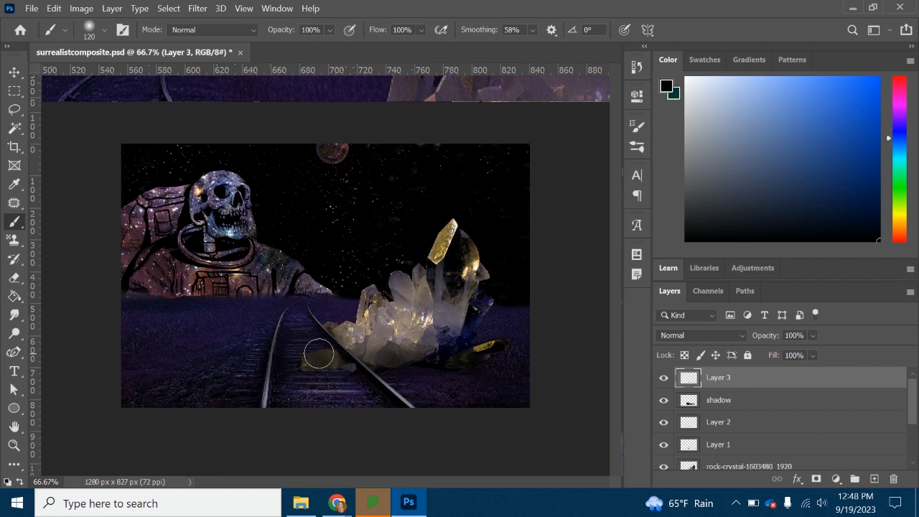
{"action": "mouse_move", "coordinate": [284, 341]}
{"action": "left_mouse_down"}
{"action": "mouse_move", "coordinate": [353, 348]}
{"action": "mouse_move", "coordinate": [285, 351]}
{"action": "mouse_move", "coordinate": [377, 352]}
{"action": "mouse_move", "coordinate": [312, 349]}
{"action": "mouse_move", "coordinate": [379, 357]}
{"action": "left_mouse_up"}
{"action": "left_click", "coordinate": [812, 336]}
{"action": "left_click_drag", "start_coordinate": [804, 354], "coordinate": [795, 356]}
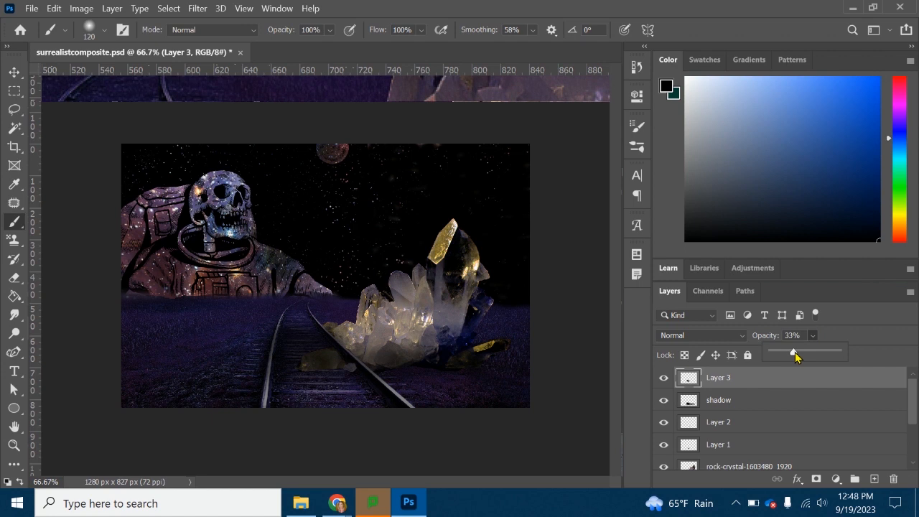
- Undo the second shadow's opacity change, brush strokes and new layer
{"action": "key", "text": "ctrl+z"}
{"action": "key", "text": "ctrl+z"}
{"action": "key", "text": "ctrl+z"}
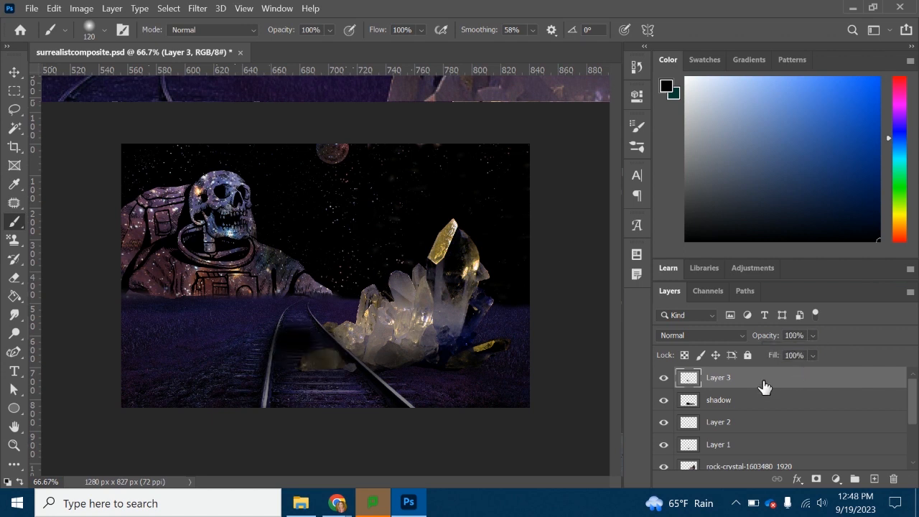
{"action": "key", "text": "ctrl+z"}
{"action": "key", "text": "ctrl+z"}
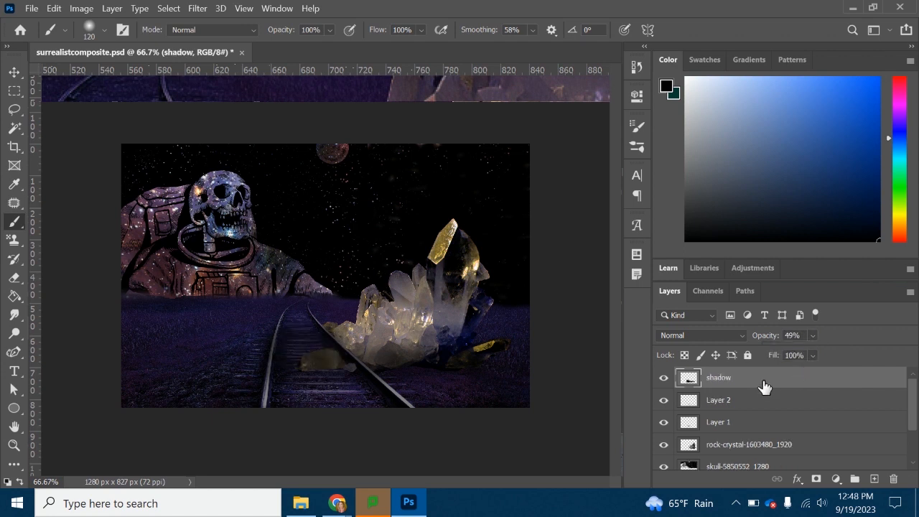
- Toggle the shadow and rock-crystal layers off and on to compare their effect, and select the rock-crystal layer
{"action": "left_click", "coordinate": [665, 378]}
{"action": "left_click", "coordinate": [665, 378]}
{"action": "left_click", "coordinate": [665, 446]}
{"action": "left_click", "coordinate": [664, 446]}
{"action": "left_click", "coordinate": [750, 446]}
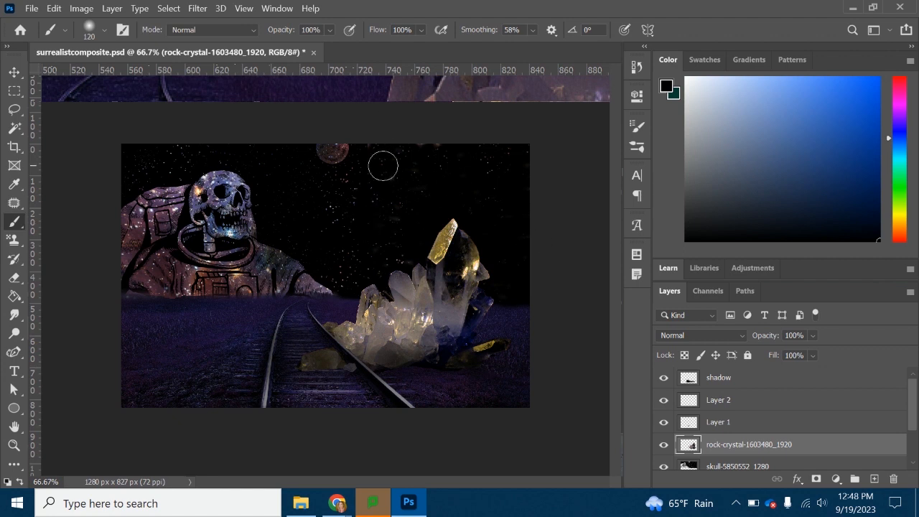
- Export the composite as surrealistcomposite.png to the Downloads folder using Quick Export as PNG
{"action": "left_click", "coordinate": [31, 9]}
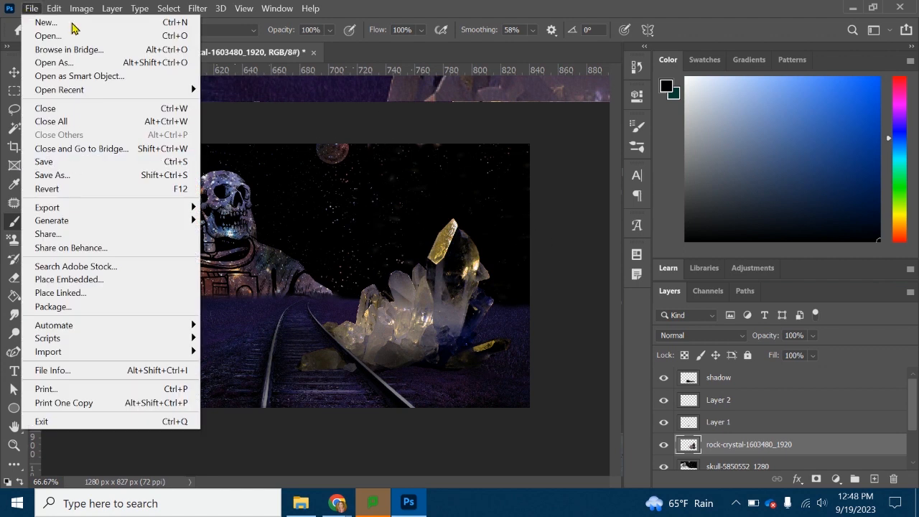
{"action": "mouse_move", "coordinate": [92, 213]}
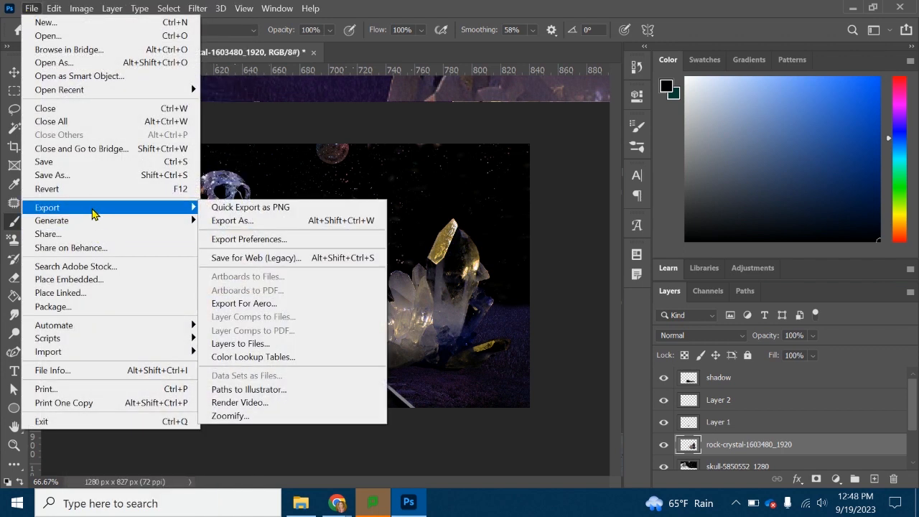
{"action": "left_click", "coordinate": [253, 208]}
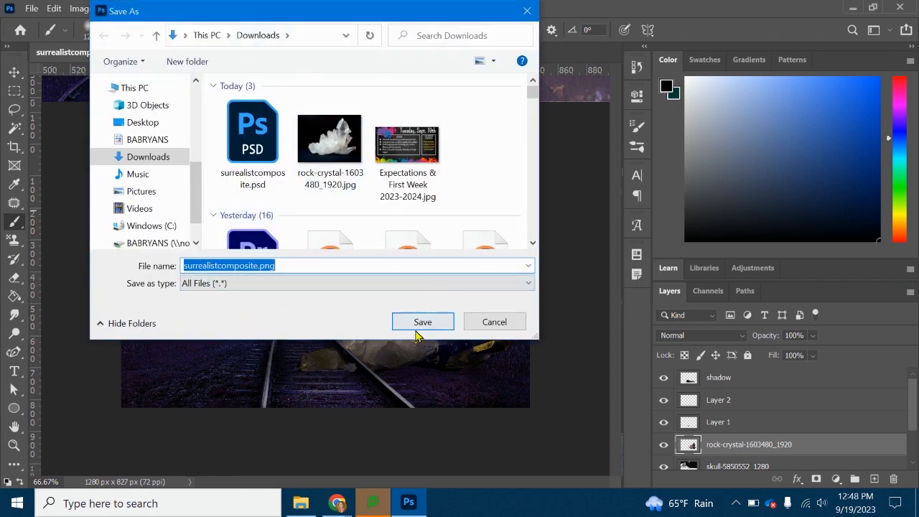
{"action": "left_click", "coordinate": [439, 331]}
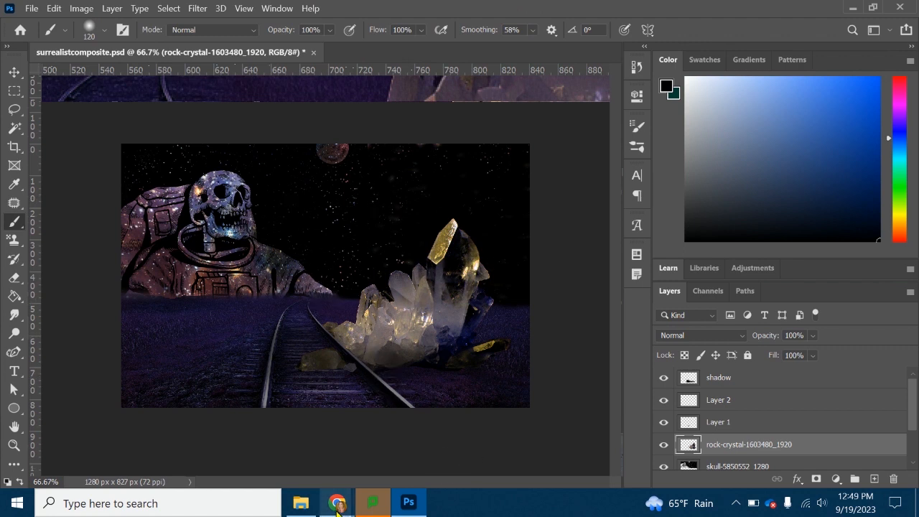
- Switch to the Chrome window with the Pixabay rock crystal page
{"action": "mouse_move", "coordinate": [337, 503]}
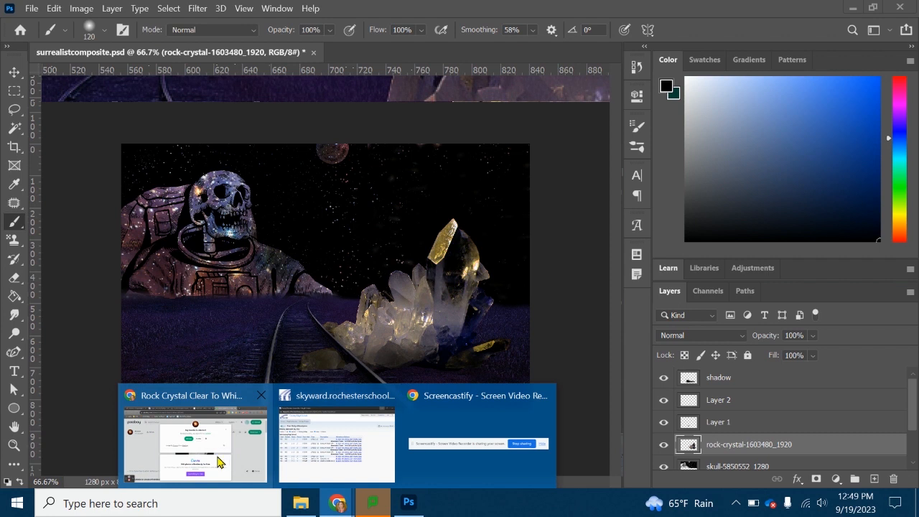
{"action": "left_click", "coordinate": [225, 464]}
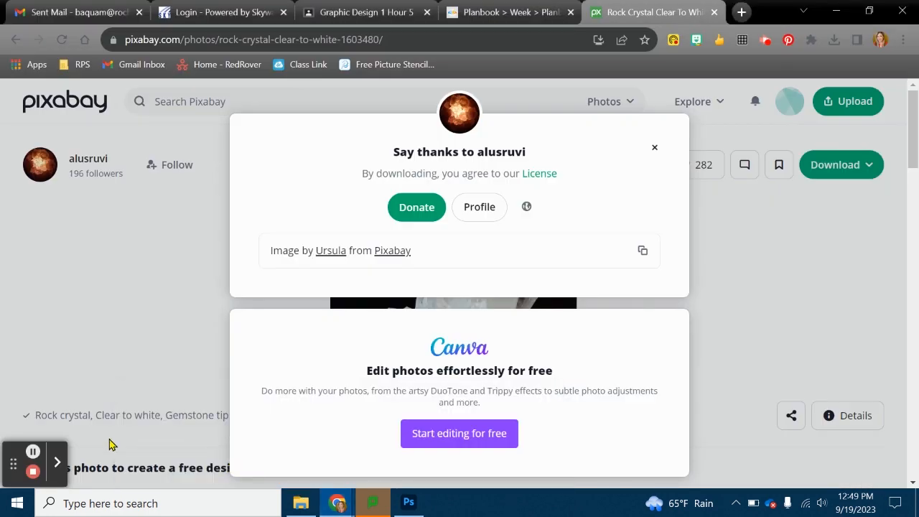